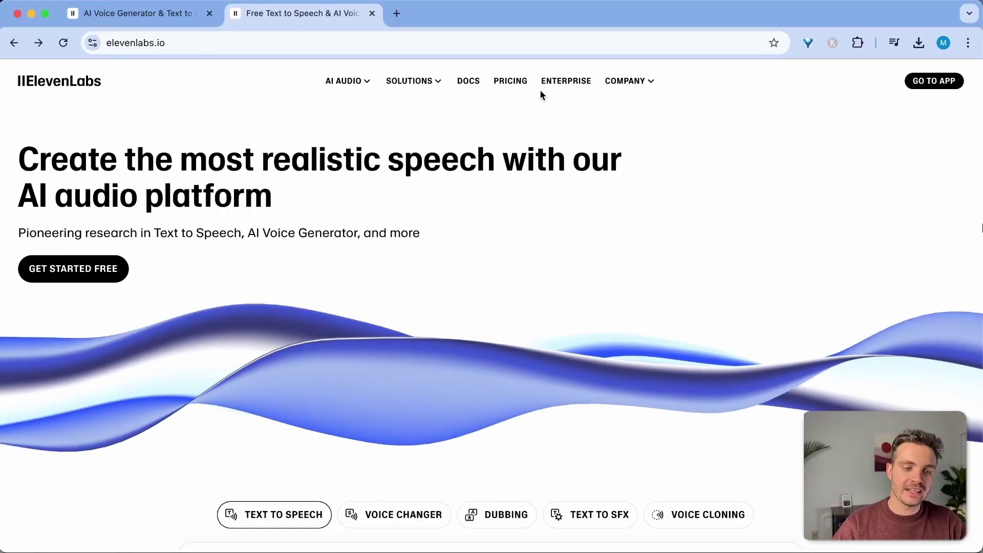
# - Compare the Free and Starter plans ($5, 30k credits) on Pricing, then open the app dashboard
pyautogui.click(512, 85)
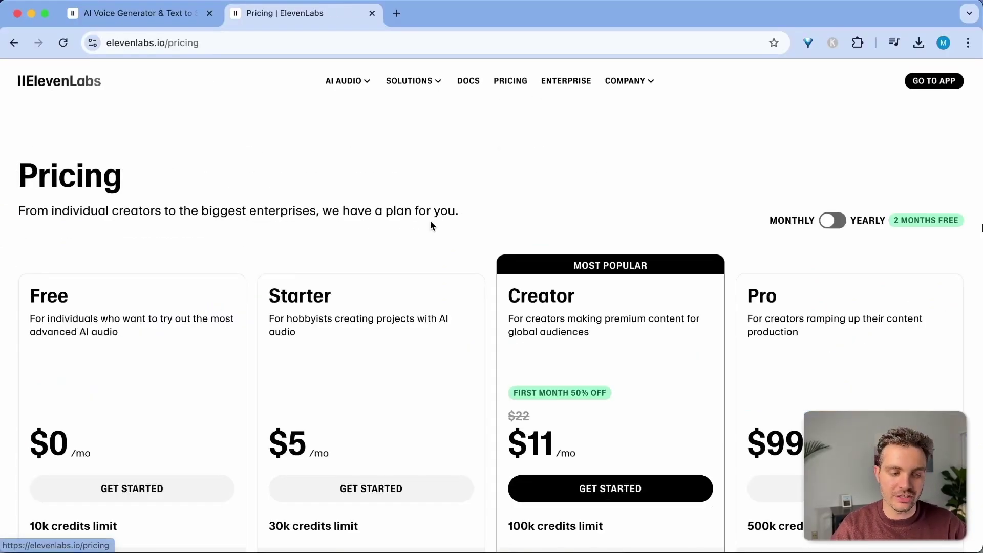
pyautogui.scroll(-5, 429, 219)
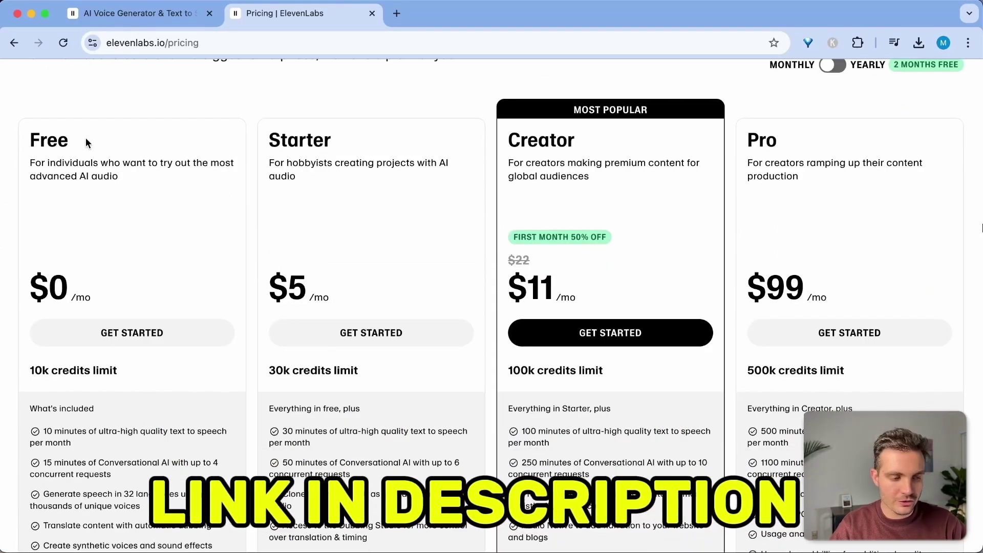
pyautogui.moveTo(30, 136); pyautogui.dragTo(149, 210)
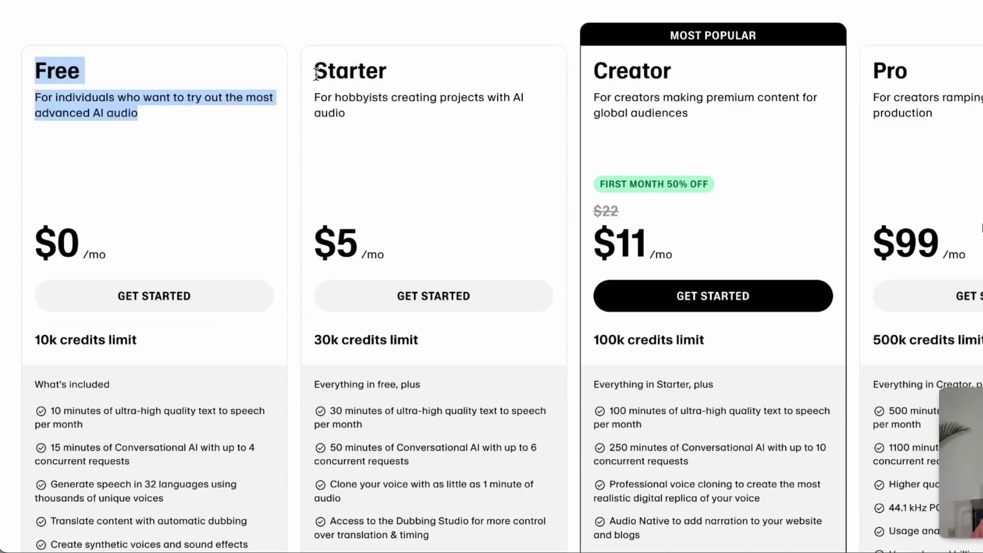
pyautogui.moveTo(268, 140); pyautogui.dragTo(309, 183)
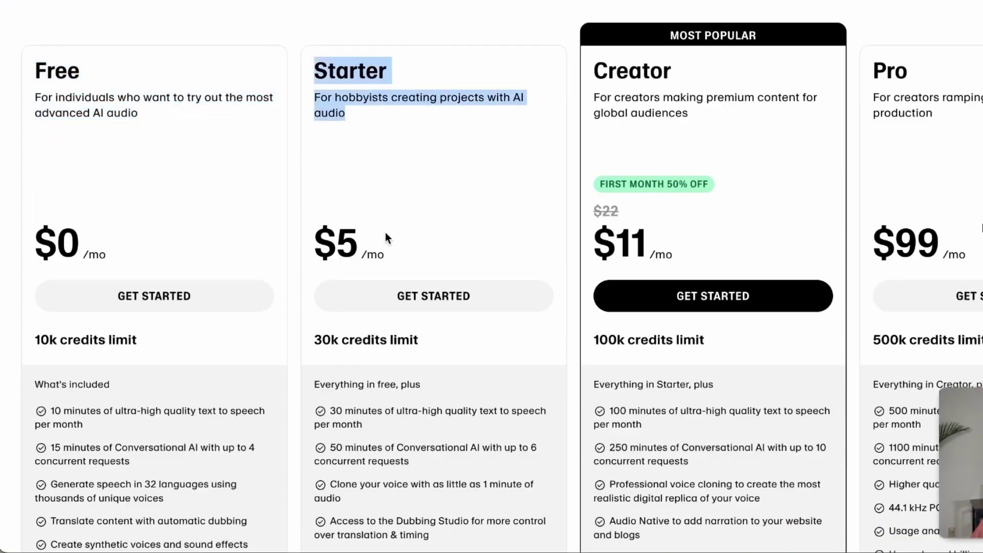
pyautogui.moveTo(313, 241); pyautogui.dragTo(404, 246)
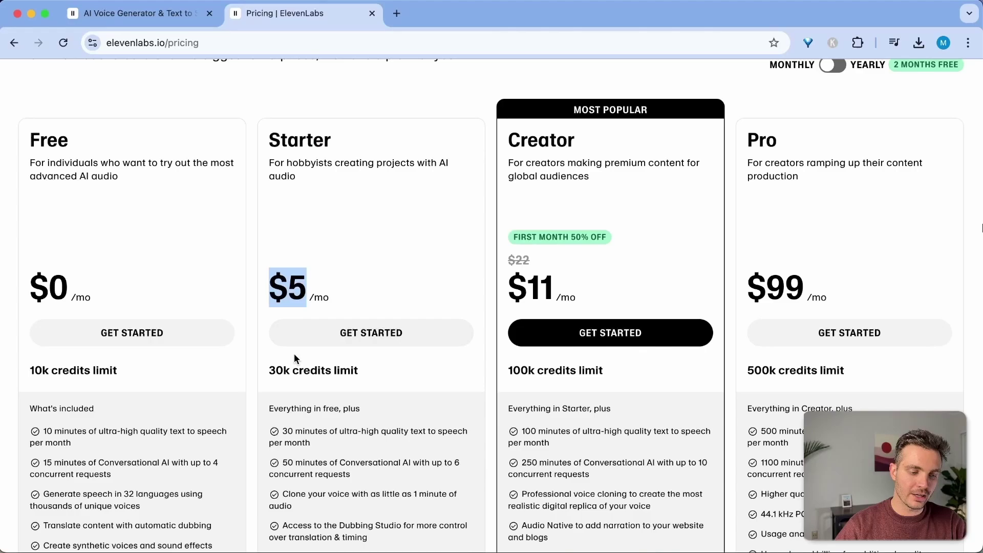
pyautogui.moveTo(268, 370); pyautogui.dragTo(391, 372)
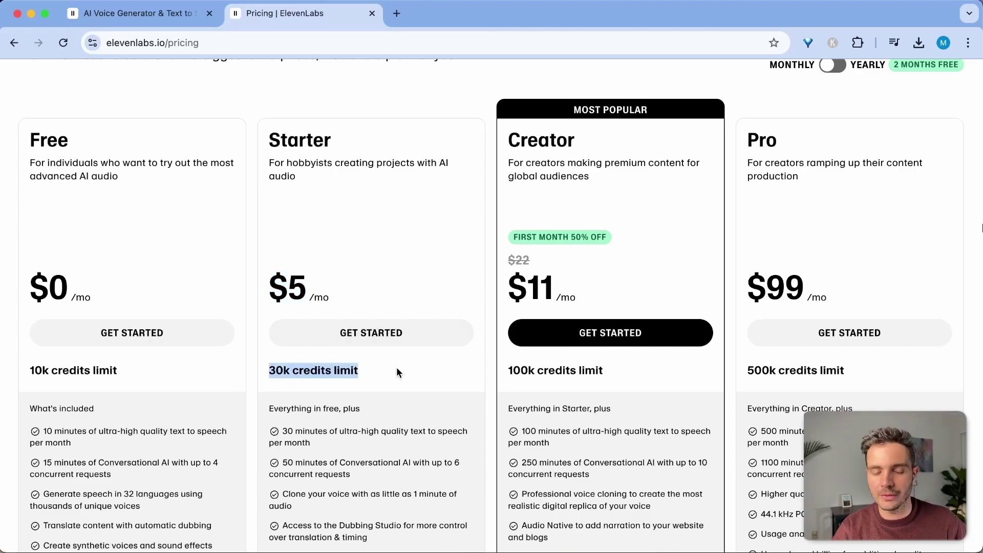
pyautogui.scroll(3, 397, 372)
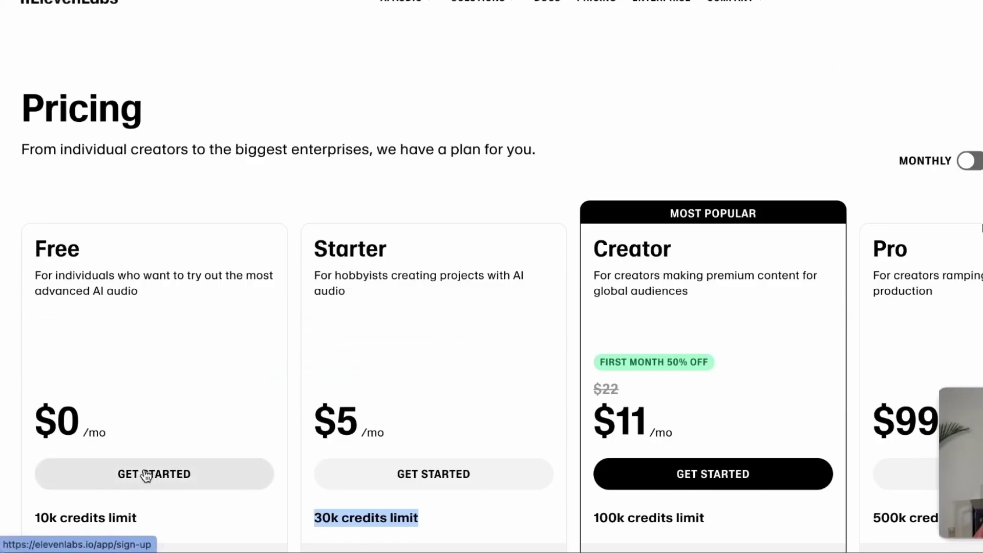
pyautogui.click(146, 475)
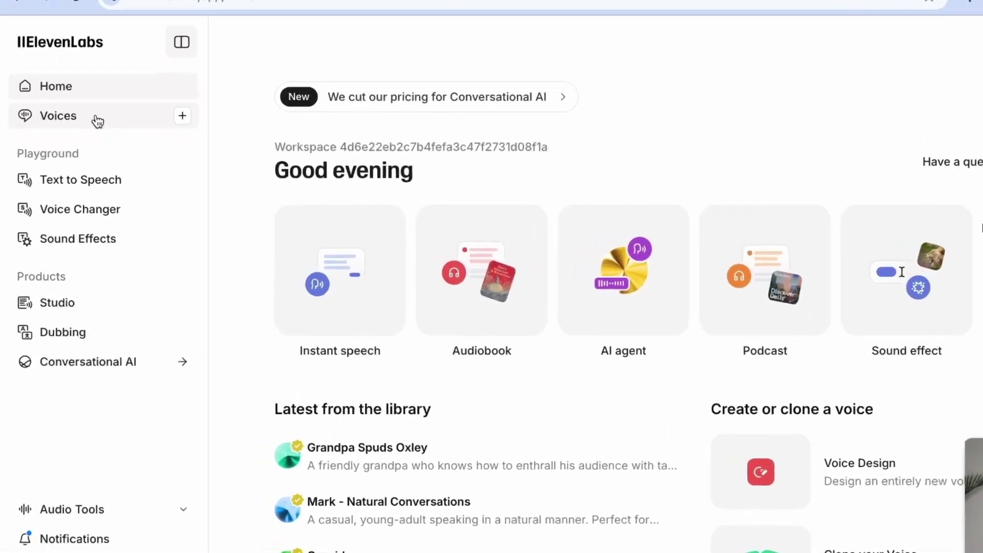
# - Open the shared Voice Library and preview the Mark - Natural Conversations voice
pyautogui.click(81, 147)
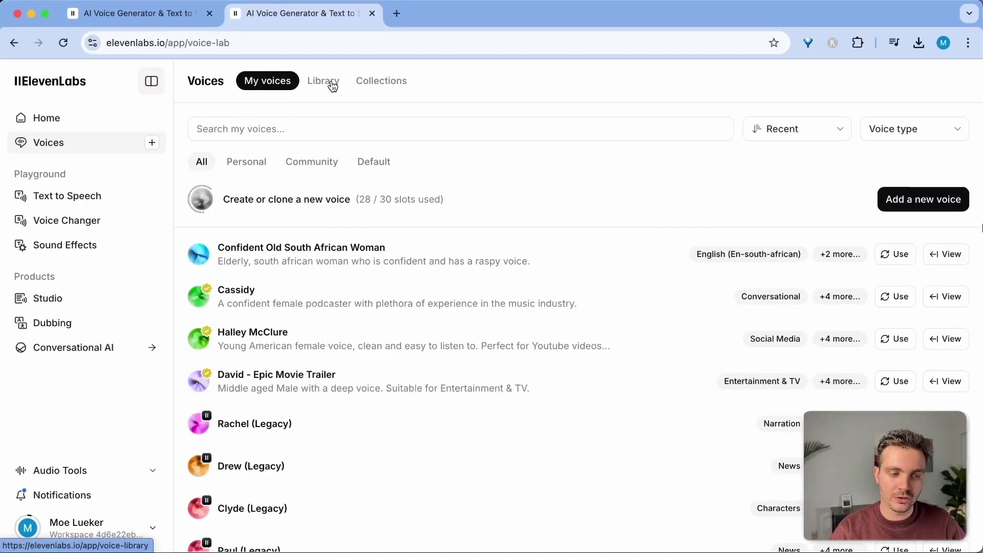
pyautogui.click(323, 85)
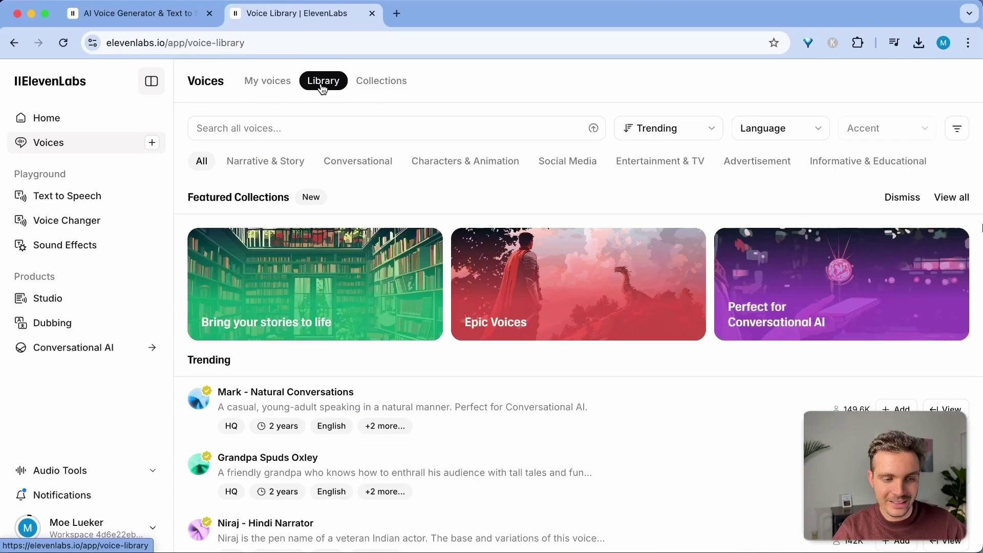
pyautogui.scroll(-10, 368, 403)
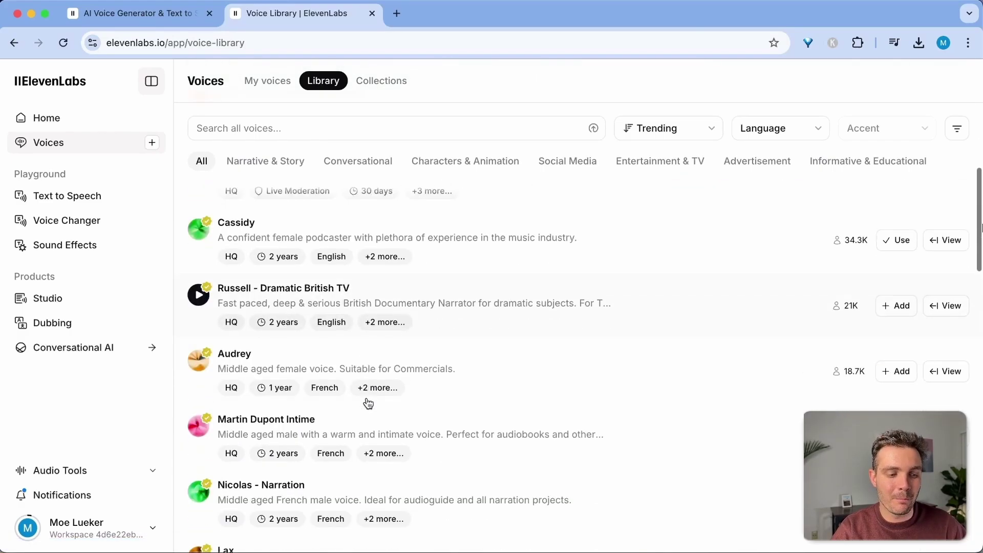
pyautogui.scroll(10, 367, 403)
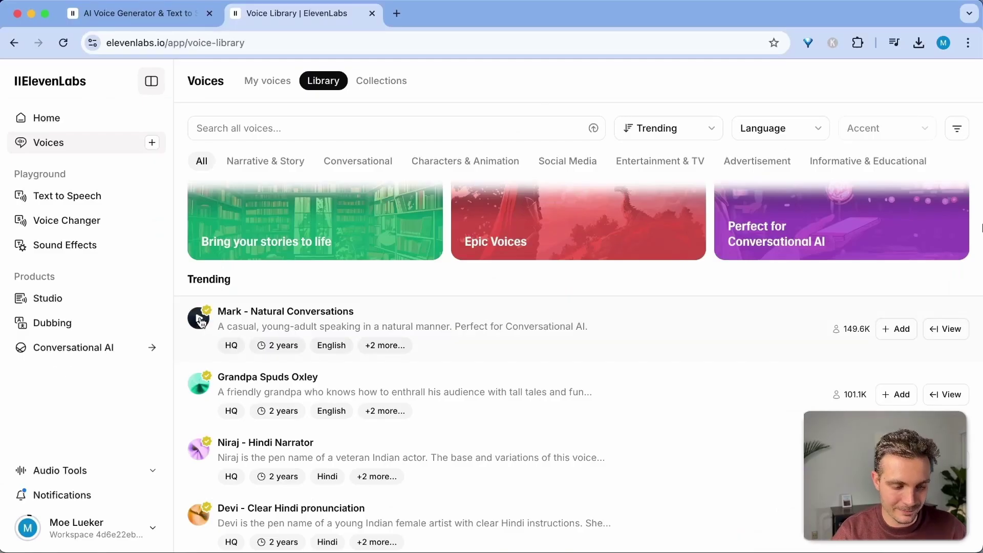
pyautogui.click(200, 318)
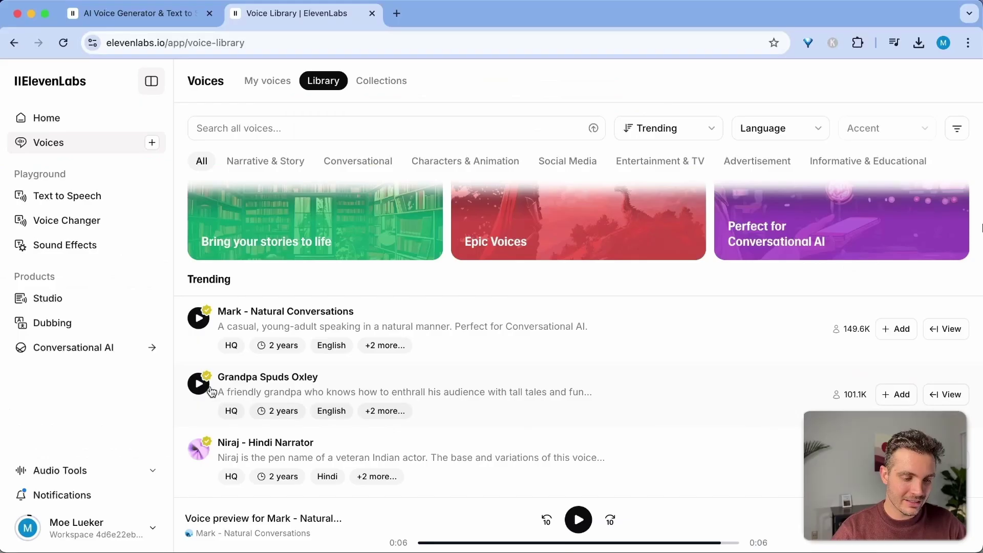
# - Preview the Grandpa Spuds Oxley, Niraj - Hindi Narrator, Devi and Cassidy voices
pyautogui.scroll(-2, 1, 359)
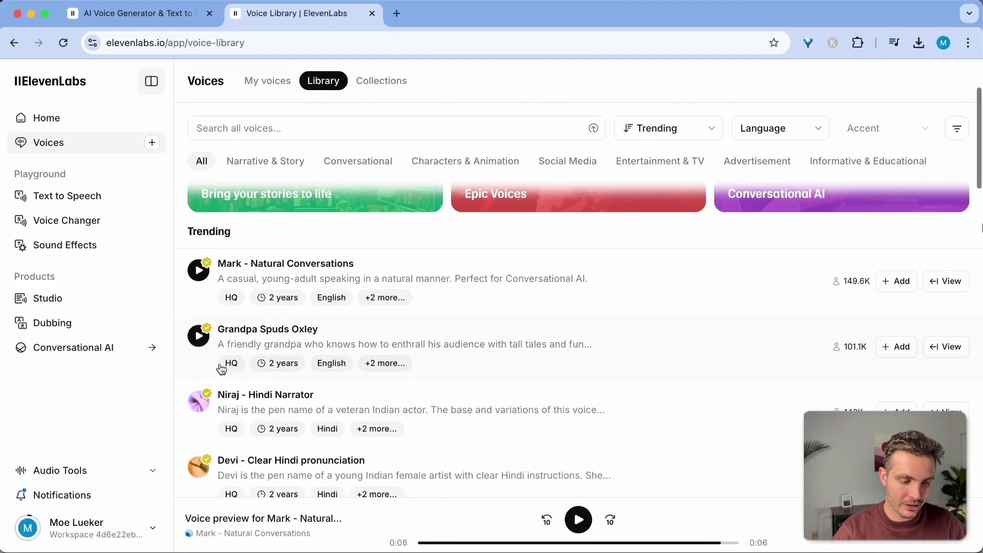
pyautogui.click(200, 338)
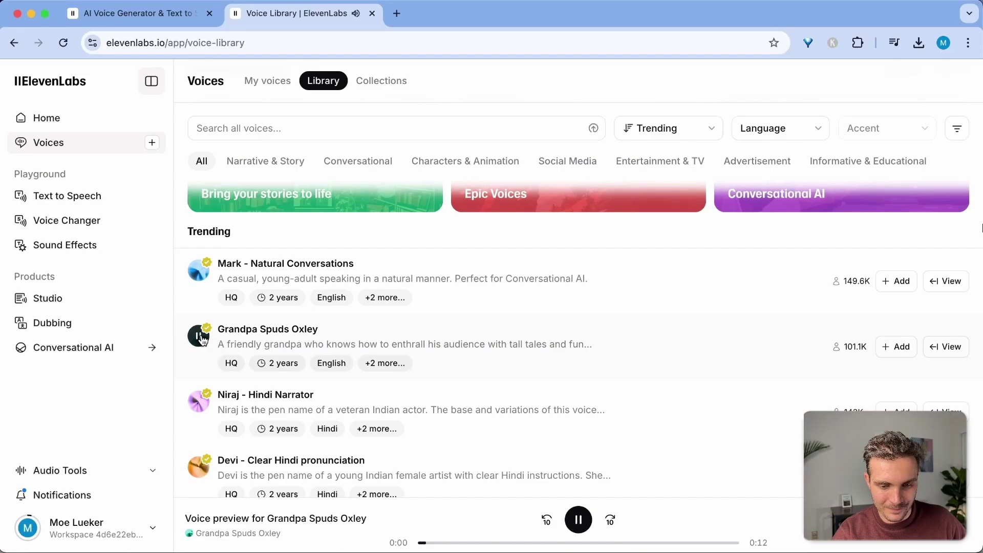
pyautogui.click(201, 401)
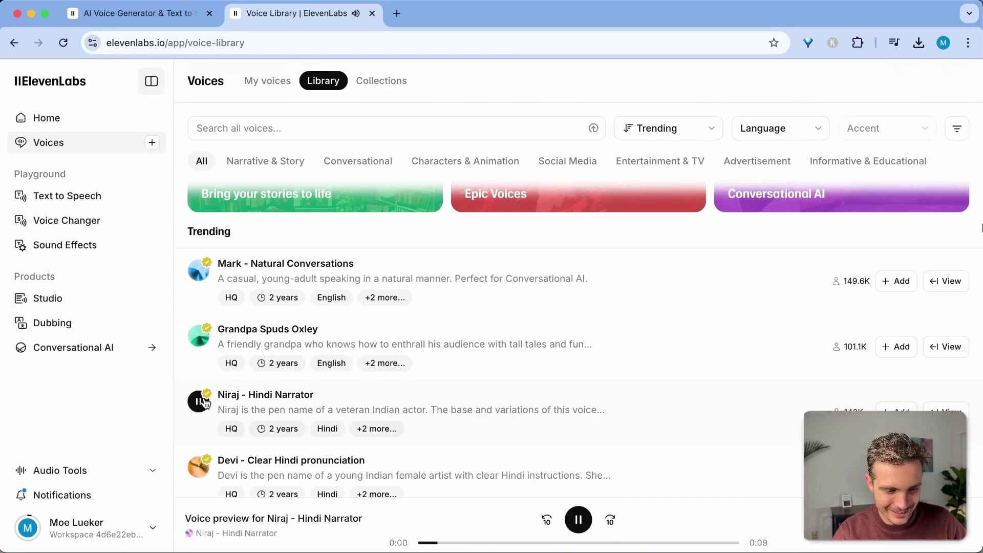
pyautogui.click(199, 466)
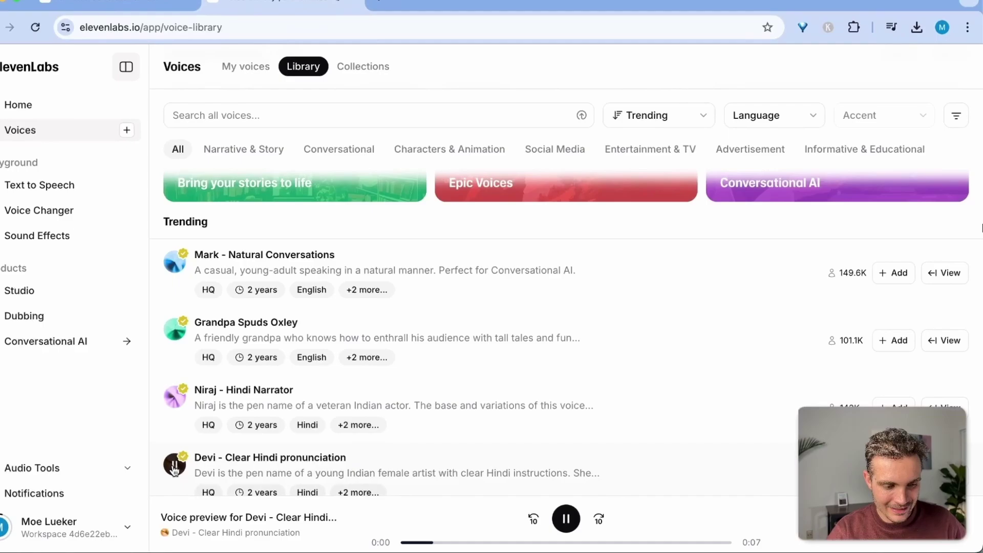
pyautogui.click(199, 466)
pyautogui.scroll(-5, 198, 473)
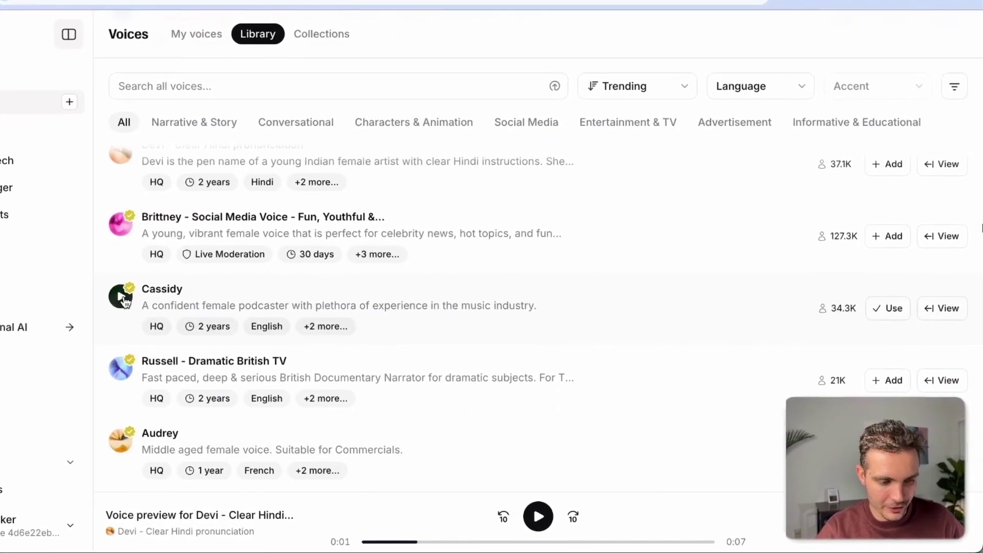
pyautogui.click(147, 304)
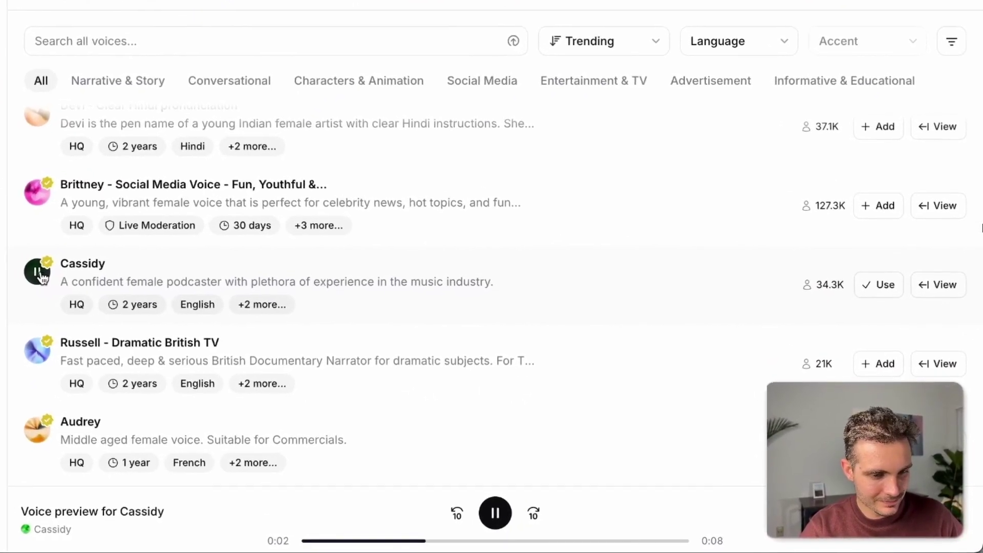
pyautogui.click(37, 272)
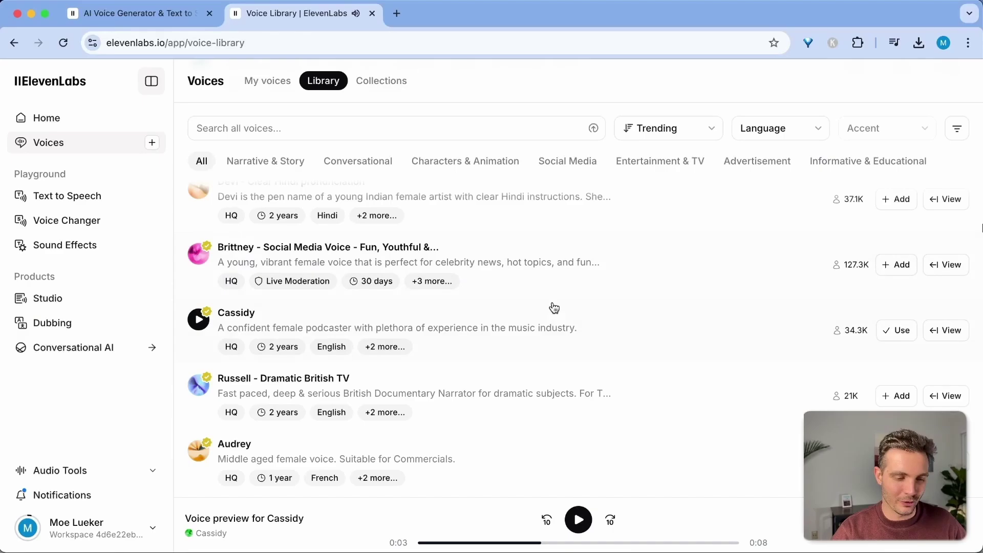
pyautogui.scroll(10, 450, 204)
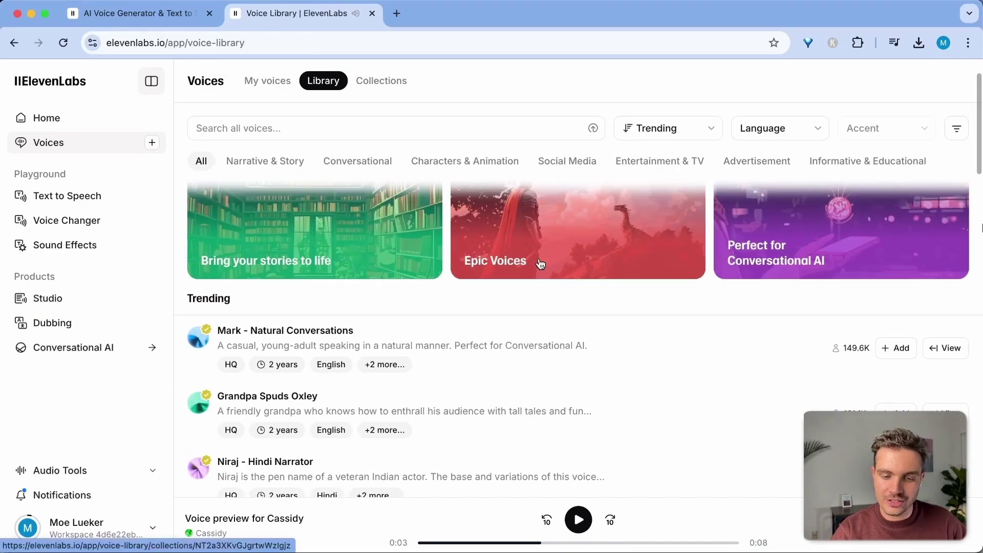
pyautogui.scroll(2, 563, 287)
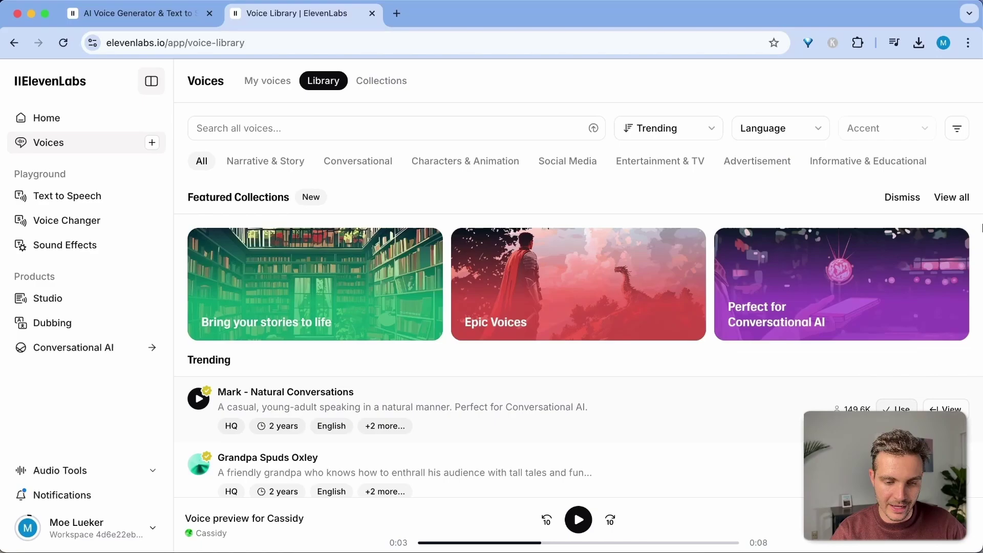
# - Generate 'This is an example sentence!' in the Mark voice, noting the 287,132 remaining credits
pyautogui.click(894, 410)
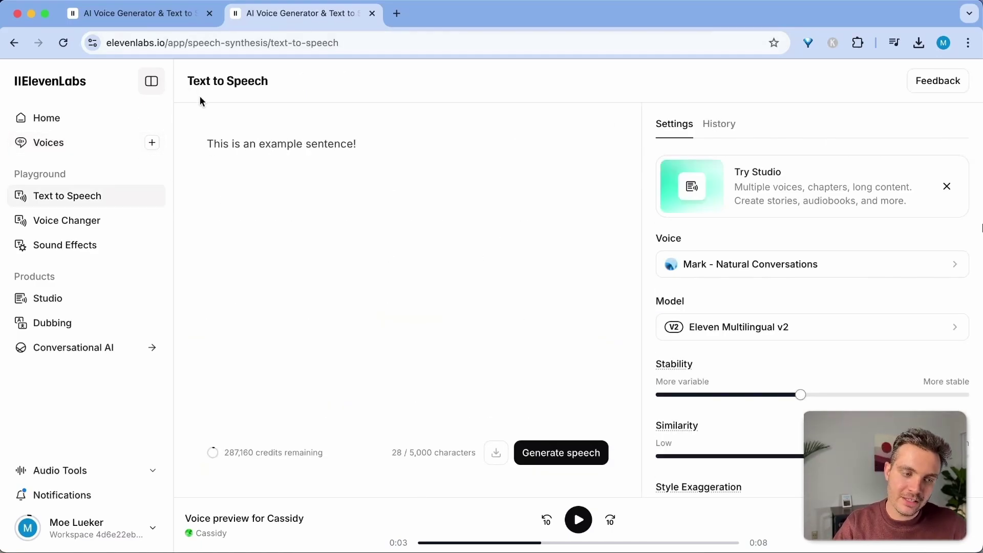
pyautogui.moveTo(193, 75); pyautogui.dragTo(404, 226)
pyautogui.click(349, 146)
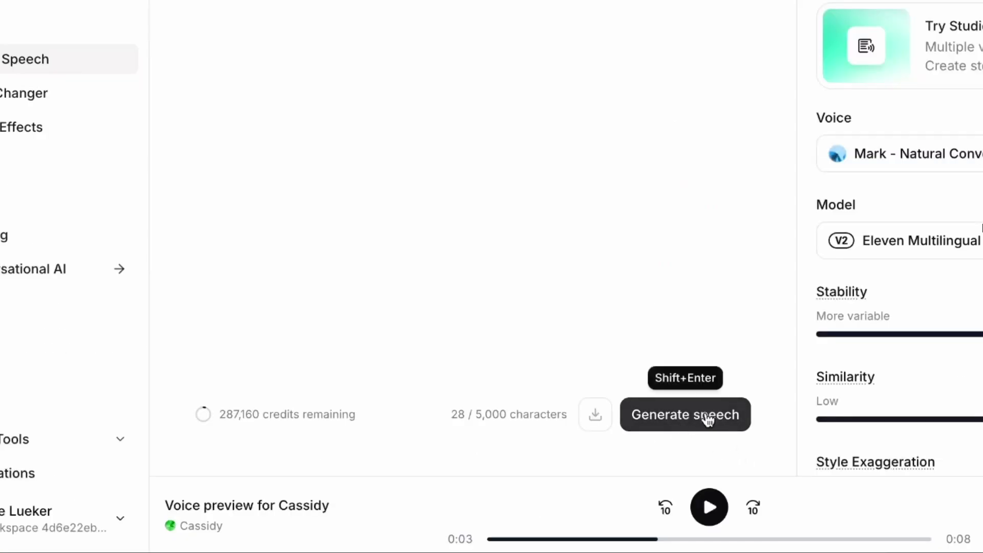
pyautogui.click(708, 417)
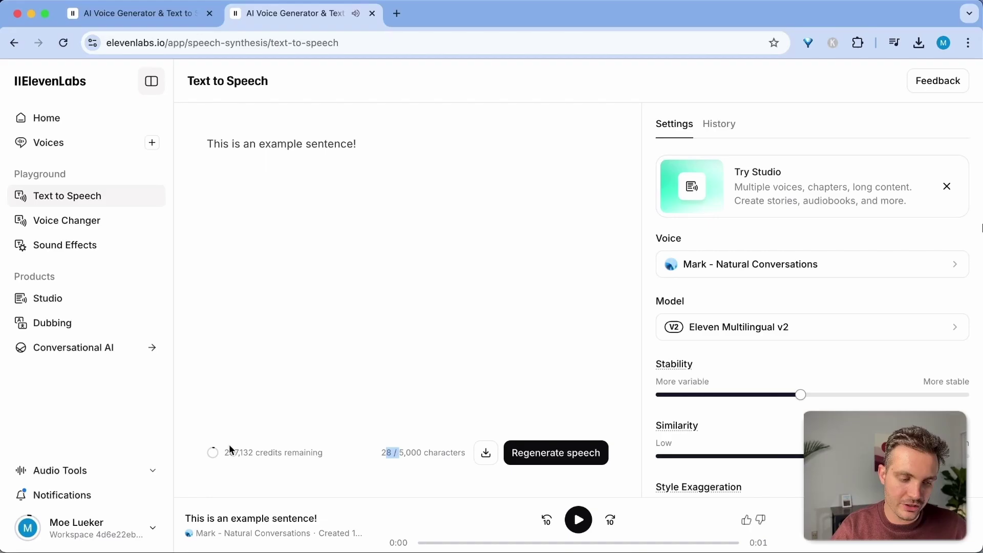
pyautogui.moveTo(224, 452); pyautogui.dragTo(344, 451)
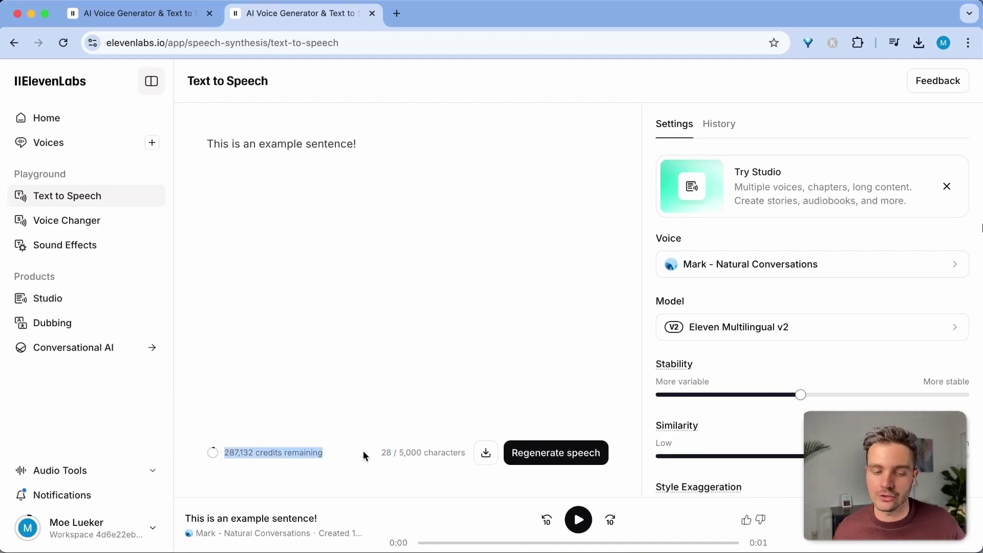
pyautogui.scroll(-2, 836, 343)
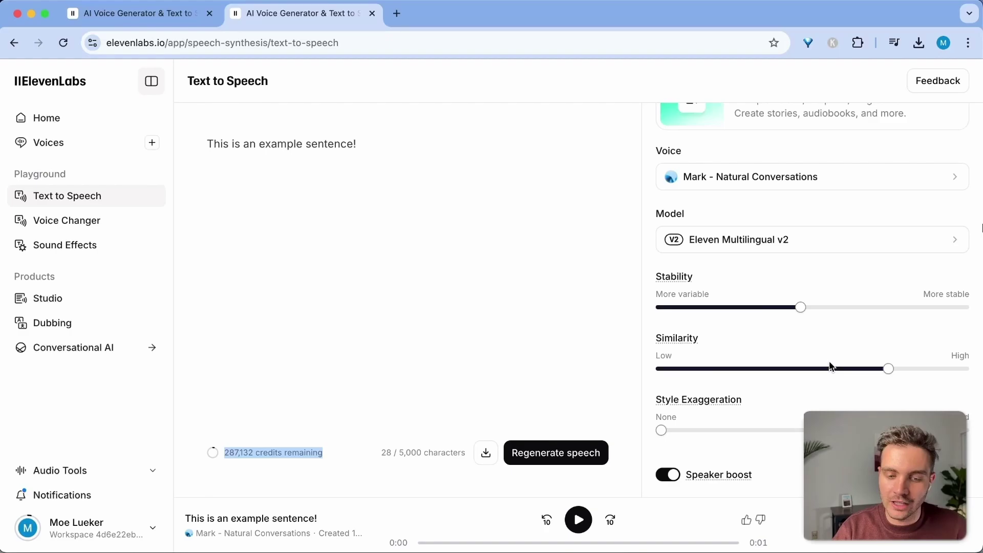
# - Lower Stability below 30% to show the warning, then raise it back
pyautogui.click(669, 282)
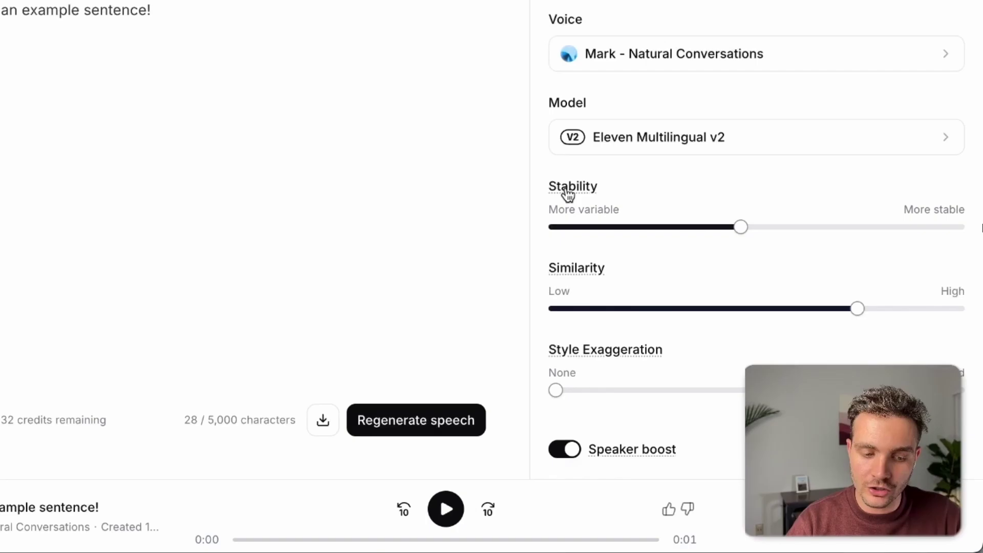
pyautogui.moveTo(740, 227); pyautogui.dragTo(715, 227)
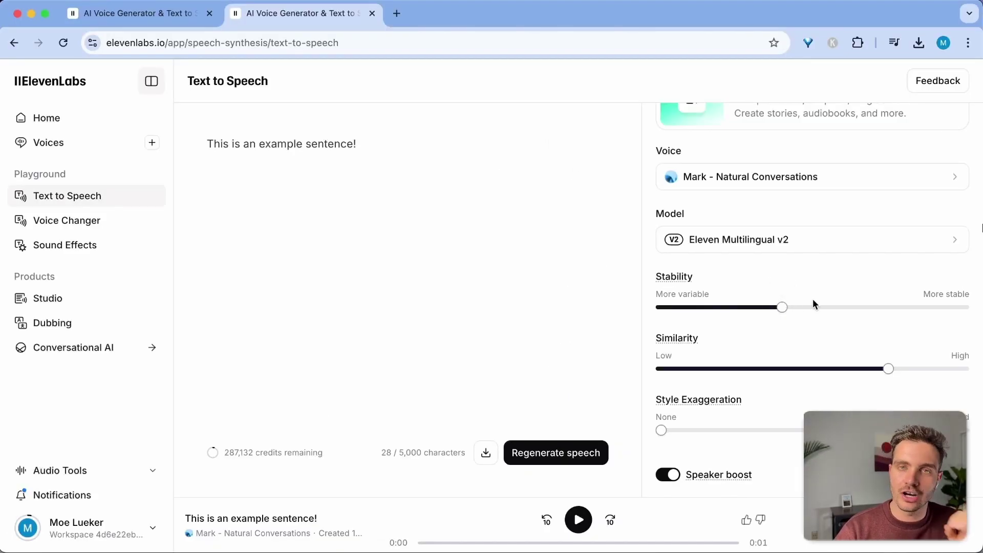
pyautogui.moveTo(782, 308); pyautogui.dragTo(731, 309)
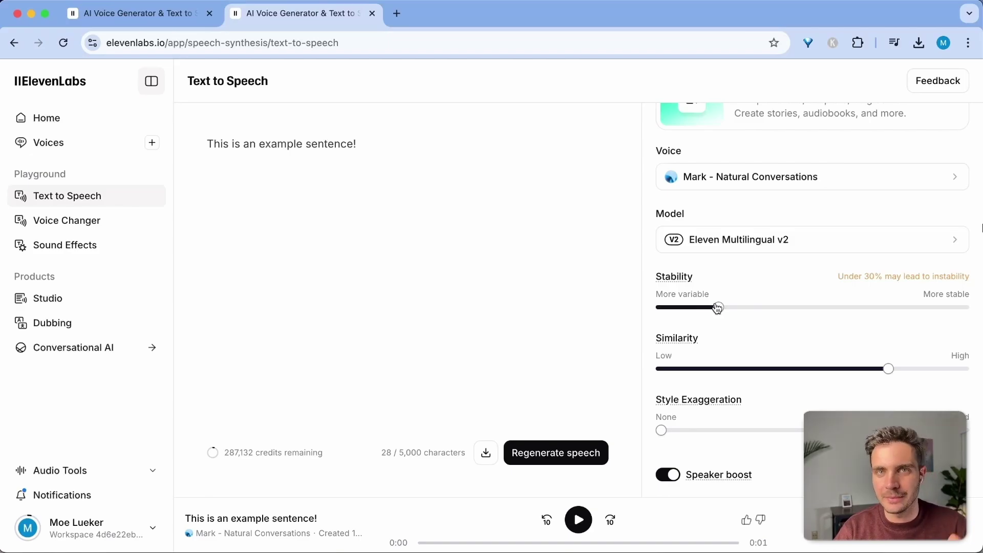
pyautogui.moveTo(717, 307); pyautogui.dragTo(797, 307)
pyautogui.moveTo(686, 340)
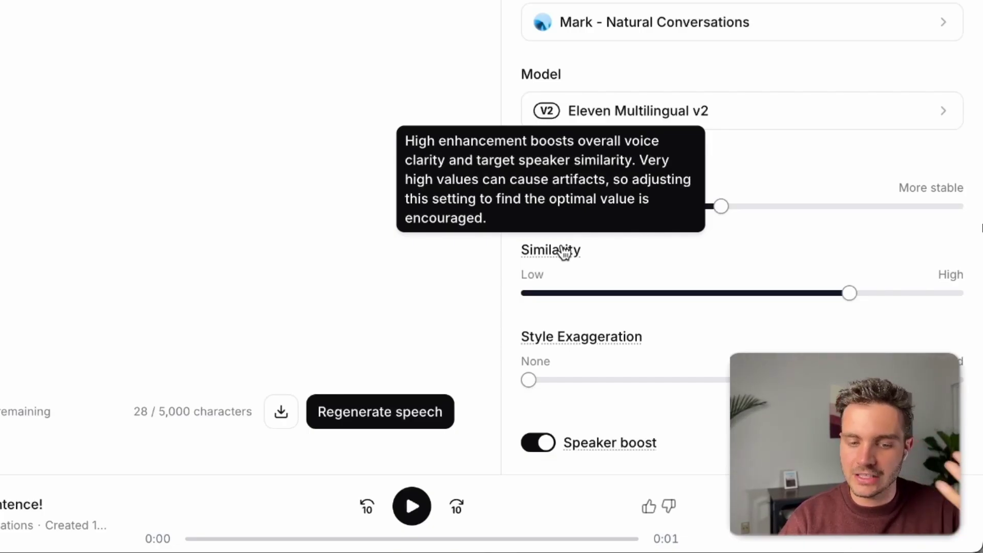
# - Set Similarity to about 72%, Stability to about 34% and Style Exaggeration to about 58%
pyautogui.moveTo(848, 293); pyautogui.dragTo(852, 314)
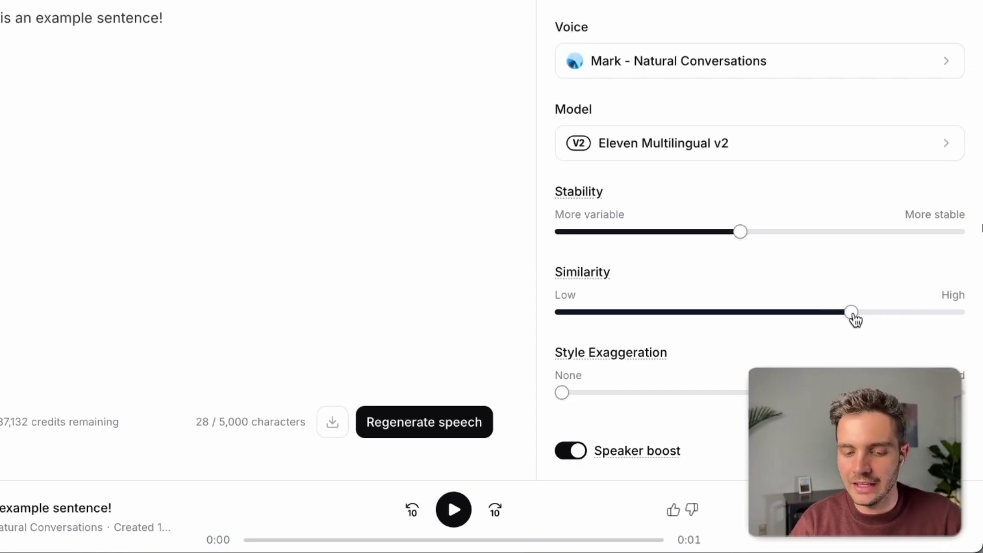
pyautogui.moveTo(686, 233); pyautogui.dragTo(671, 235)
pyautogui.click(690, 236)
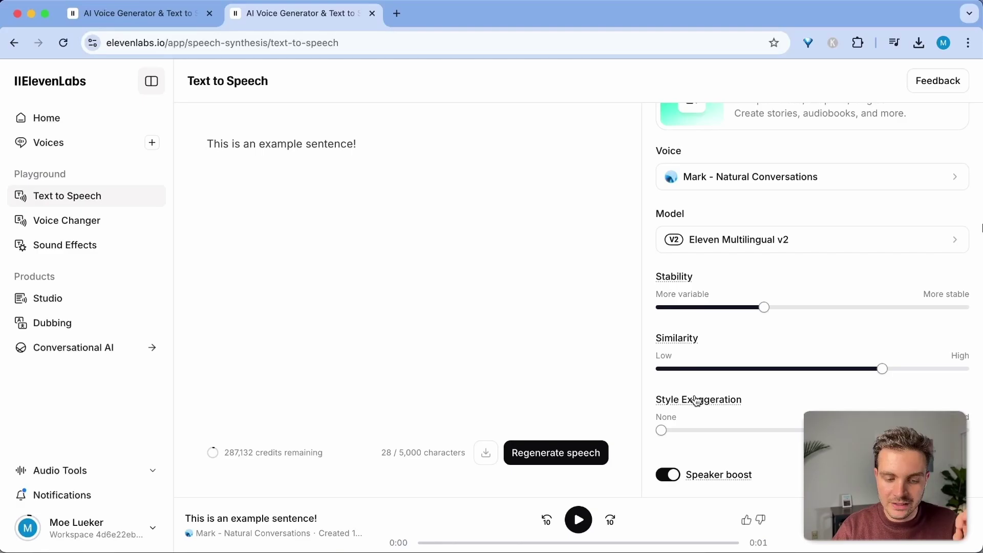
pyautogui.moveTo(696, 403)
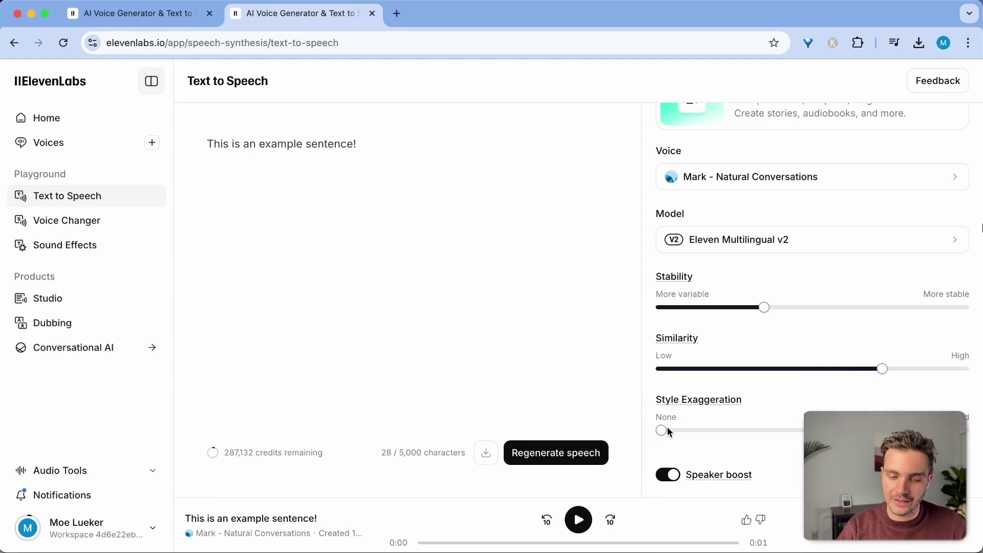
pyautogui.moveTo(661, 430); pyautogui.dragTo(793, 424)
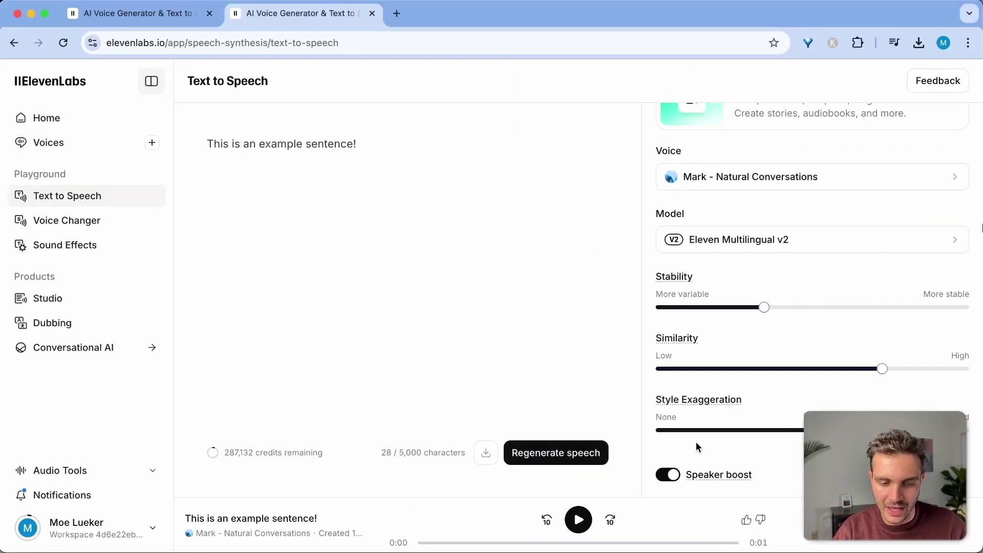
# - Regenerate the example sentence with the new settings, then open and dismiss the share dialog
pyautogui.click(576, 461)
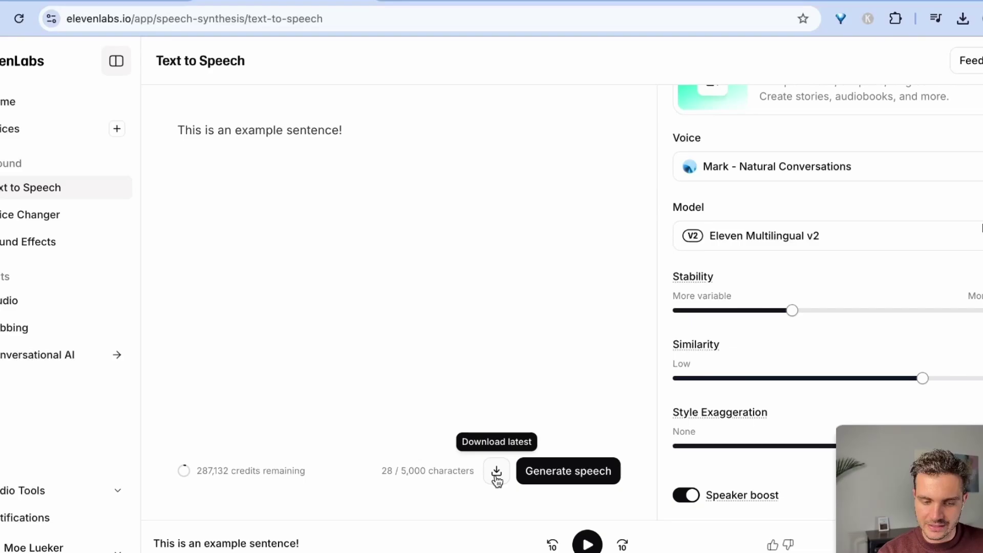
pyautogui.click(798, 544)
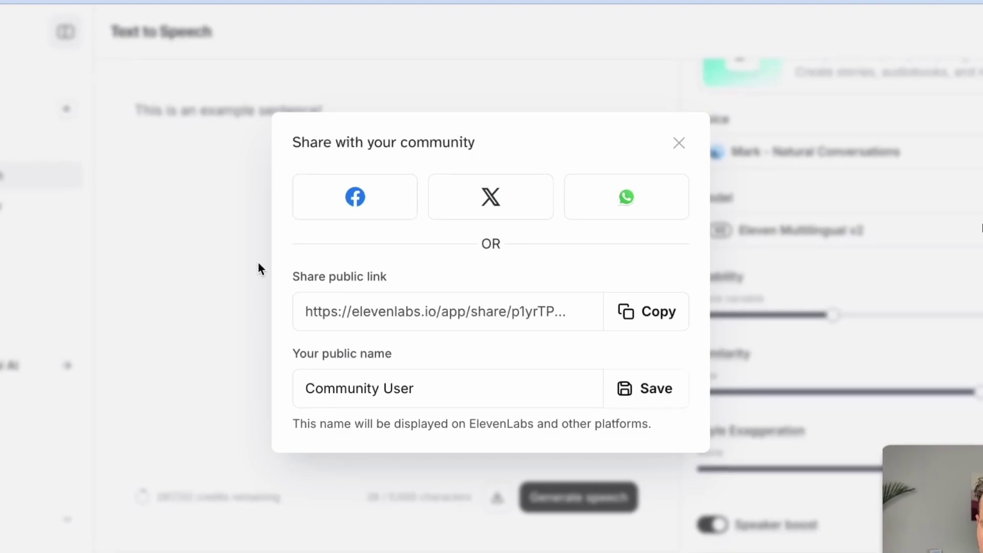
pyautogui.click(258, 265)
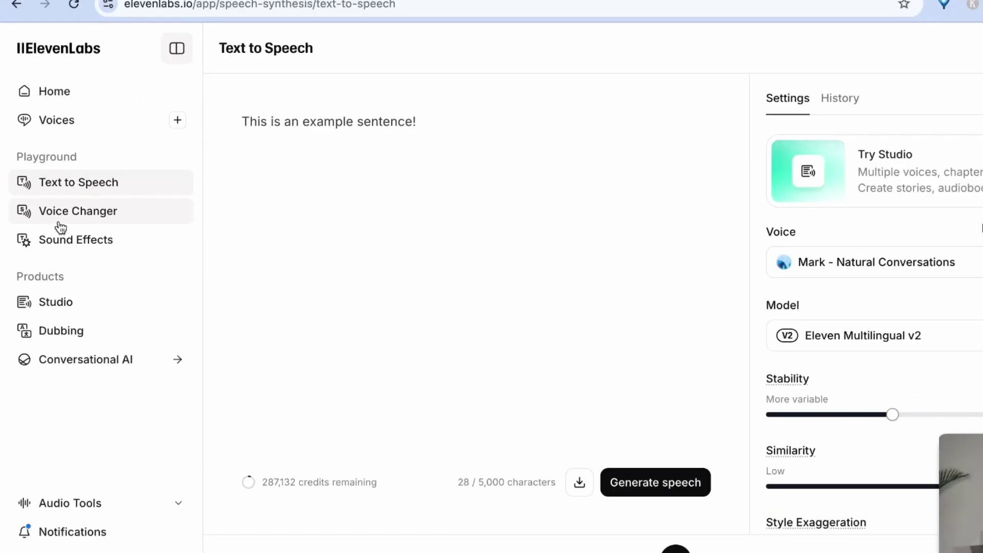
# - In Voice Changer, select and preview the Cassidy voice
pyautogui.click(63, 224)
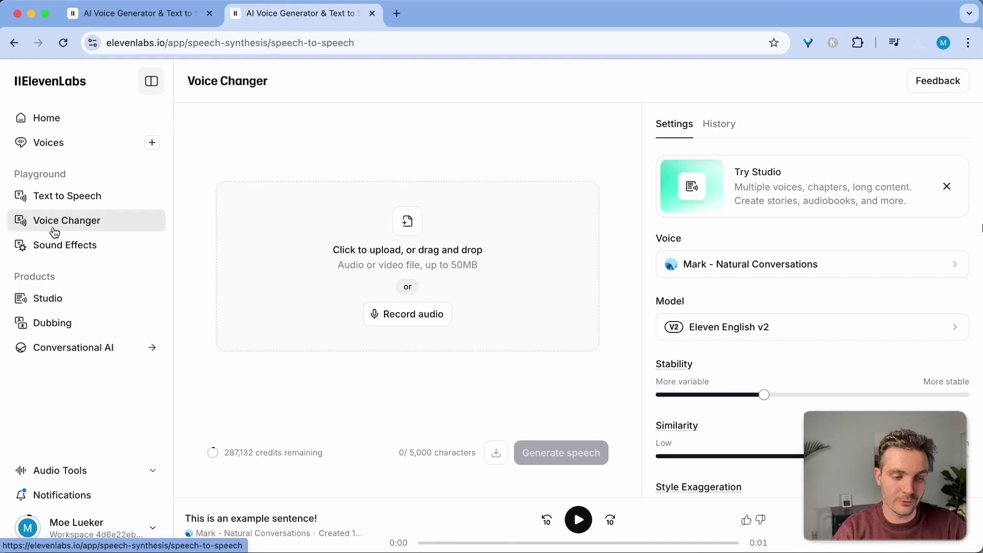
pyautogui.click(739, 266)
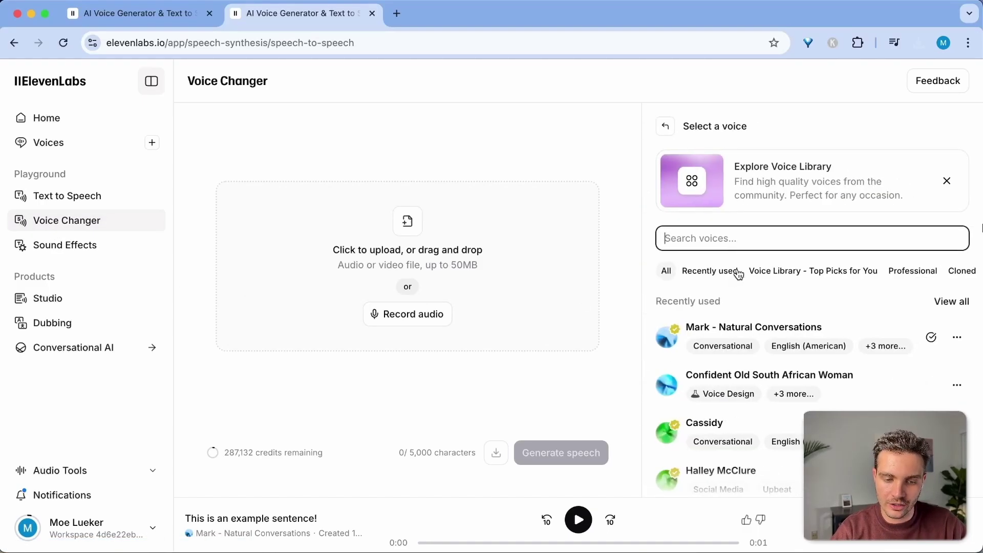
pyautogui.scroll(-2, 720, 338)
pyautogui.click(672, 360)
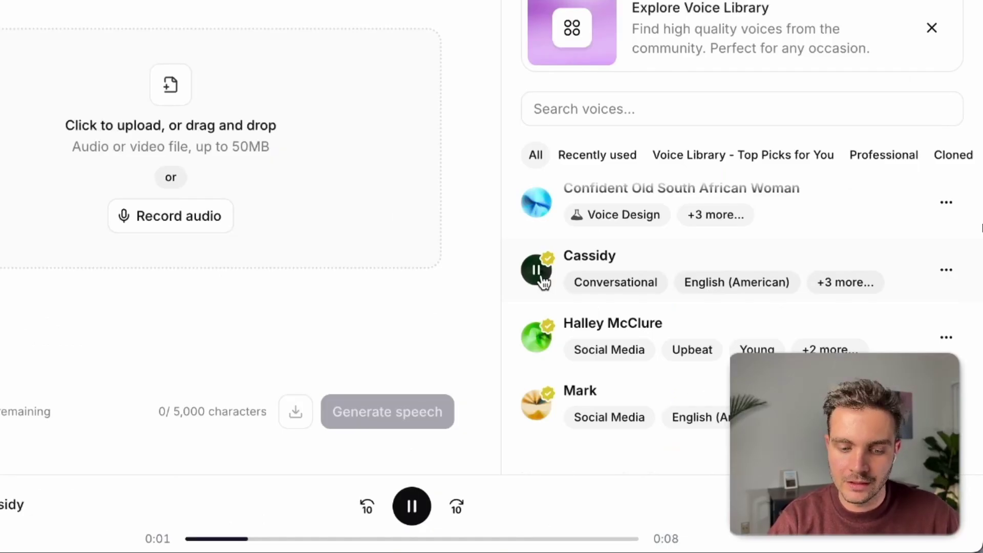
pyautogui.click(540, 271)
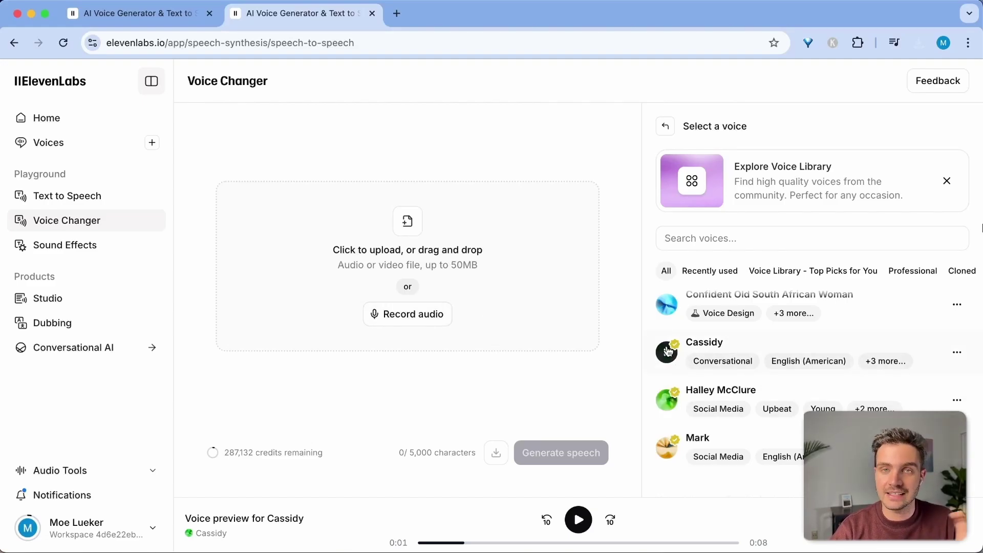
# - Record a 9-second microphone clip for conversion, then return to Text to Speech and the Voices page
pyautogui.click(416, 314)
pyautogui.click(475, 264)
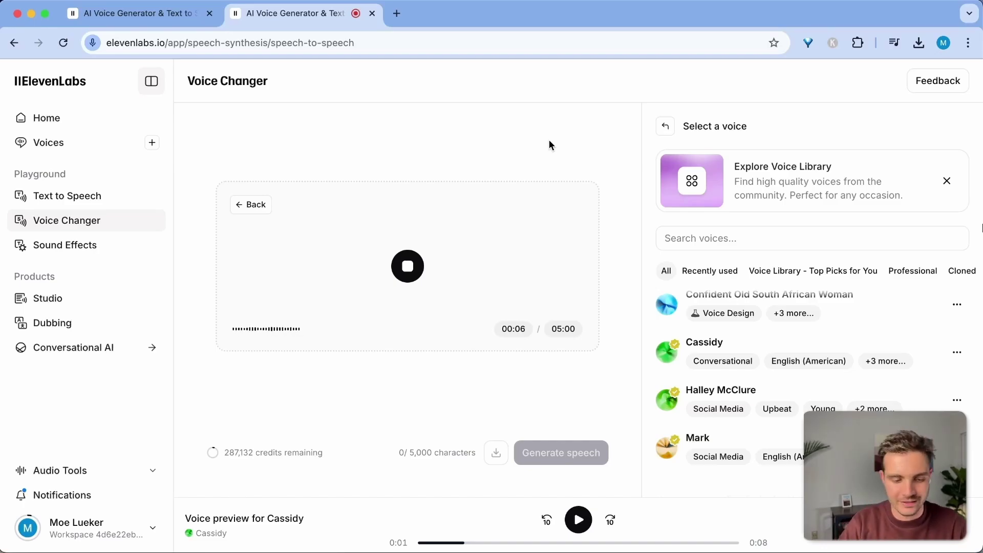
pyautogui.click(407, 266)
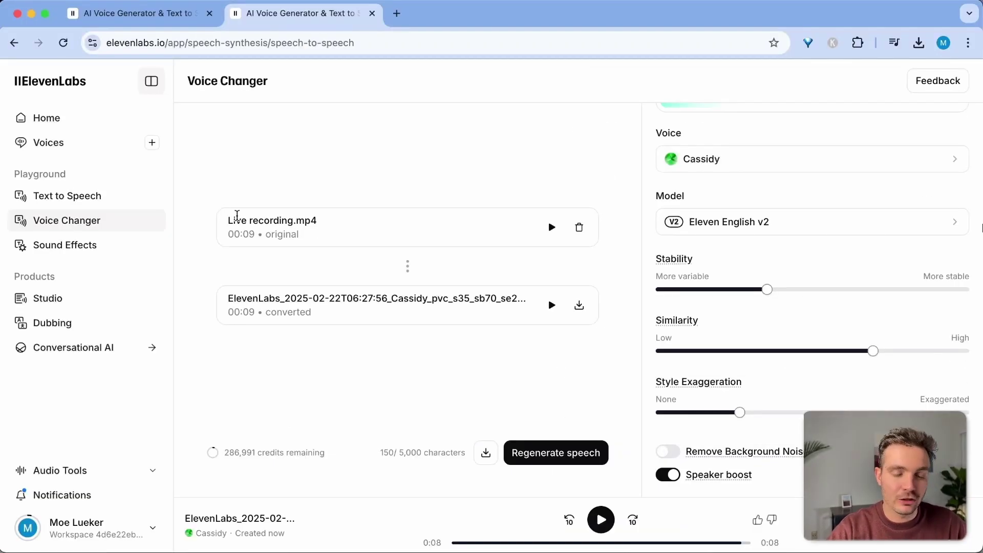
pyautogui.click(55, 199)
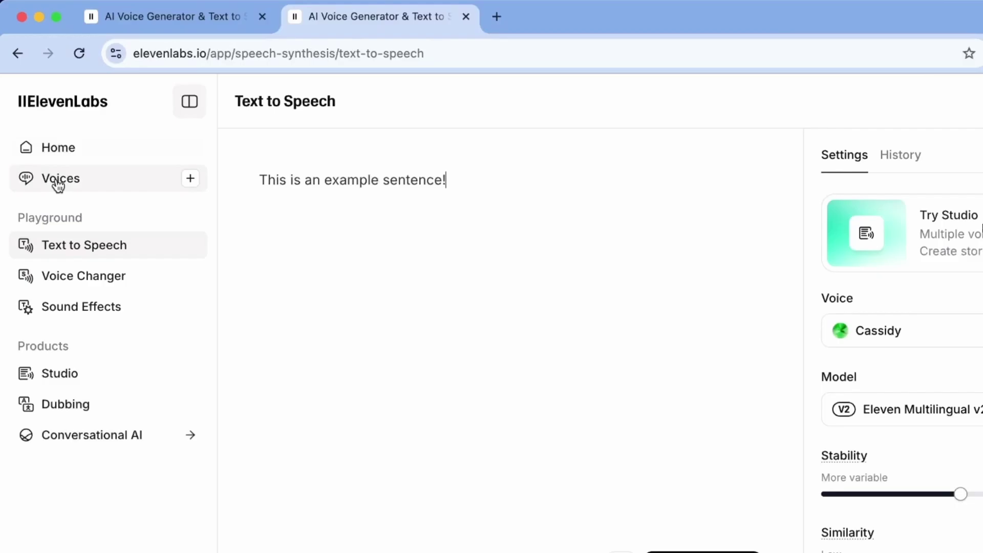
pyautogui.click(58, 184)
# - Check the 29 of 30 voice slots used, then open Add a new voice and choose Instant Voice Clone
pyautogui.moveTo(283, 246); pyautogui.dragTo(624, 277)
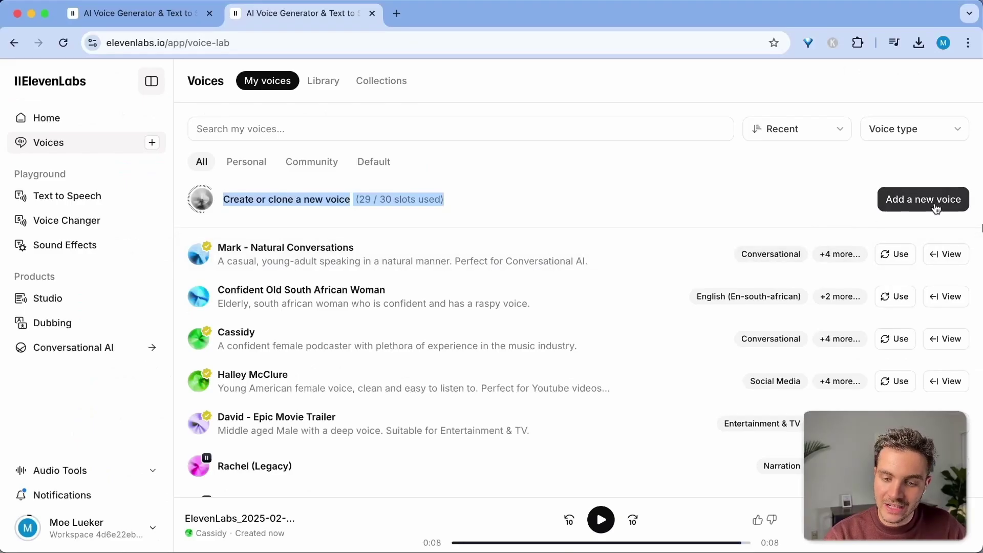
pyautogui.click(936, 209)
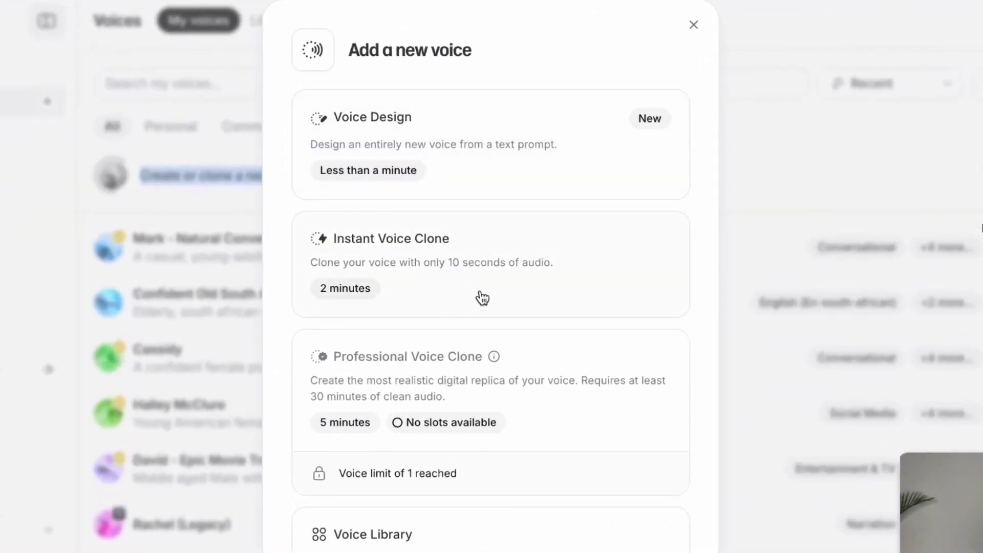
pyautogui.moveTo(334, 356)
pyautogui.mouseDown()
pyautogui.moveTo(433, 355)
pyautogui.moveTo(564, 408)
pyautogui.mouseUp()
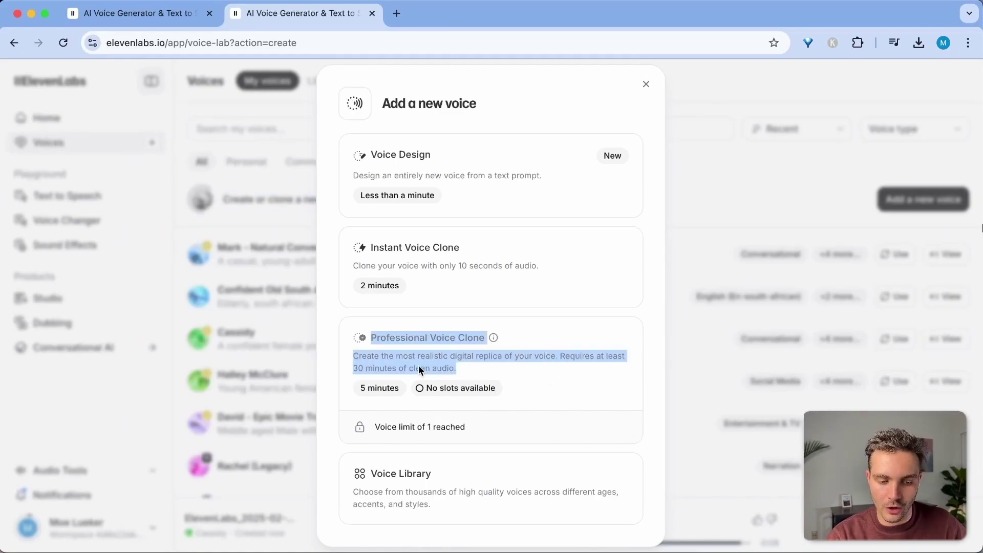
pyautogui.click(468, 272)
pyautogui.hscroll(-5, 338, 248)
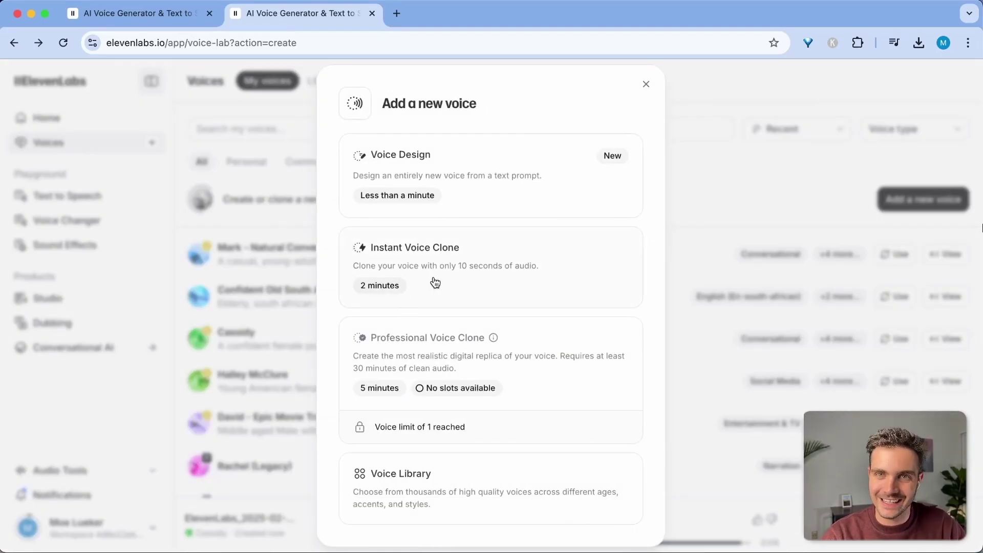
# - Open the Instant Voice Clone upload step and review the noise, microphone and equipment tips
pyautogui.click(494, 286)
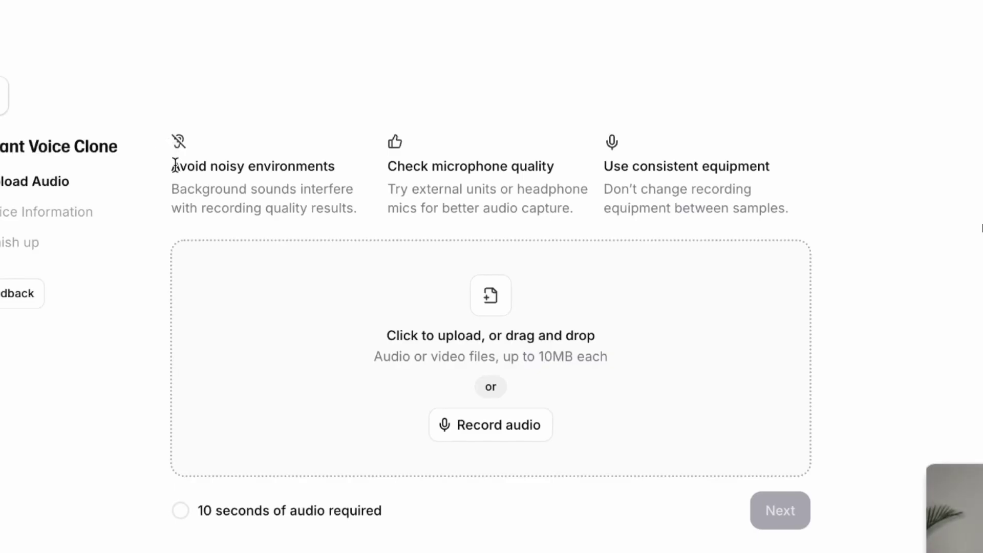
pyautogui.moveTo(176, 165); pyautogui.dragTo(328, 173)
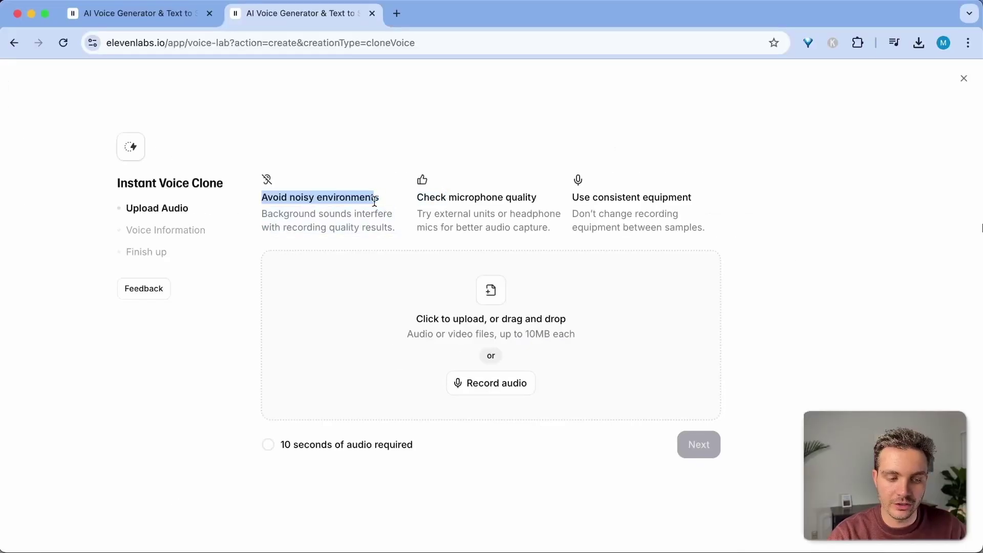
pyautogui.moveTo(417, 198); pyautogui.dragTo(561, 198)
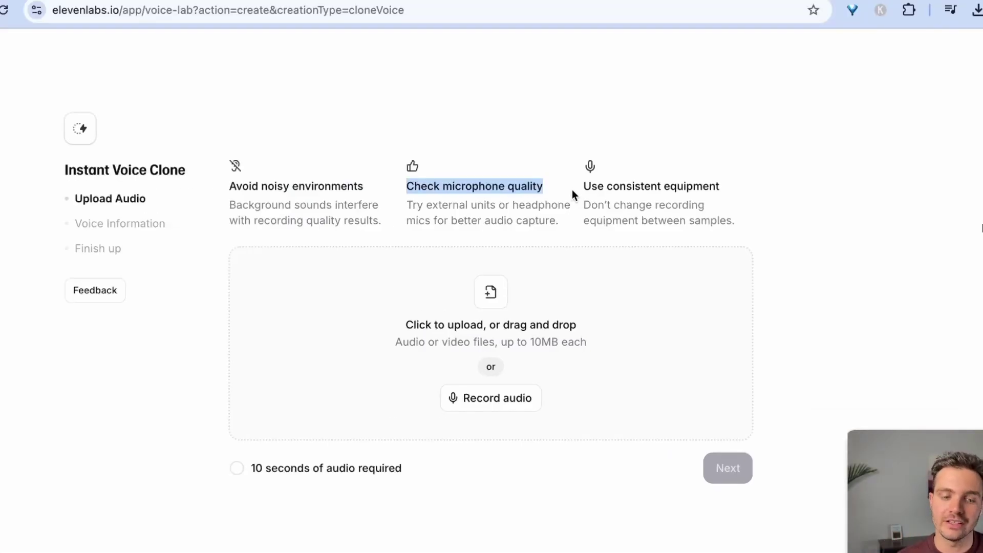
pyautogui.moveTo(583, 185); pyautogui.dragTo(736, 186)
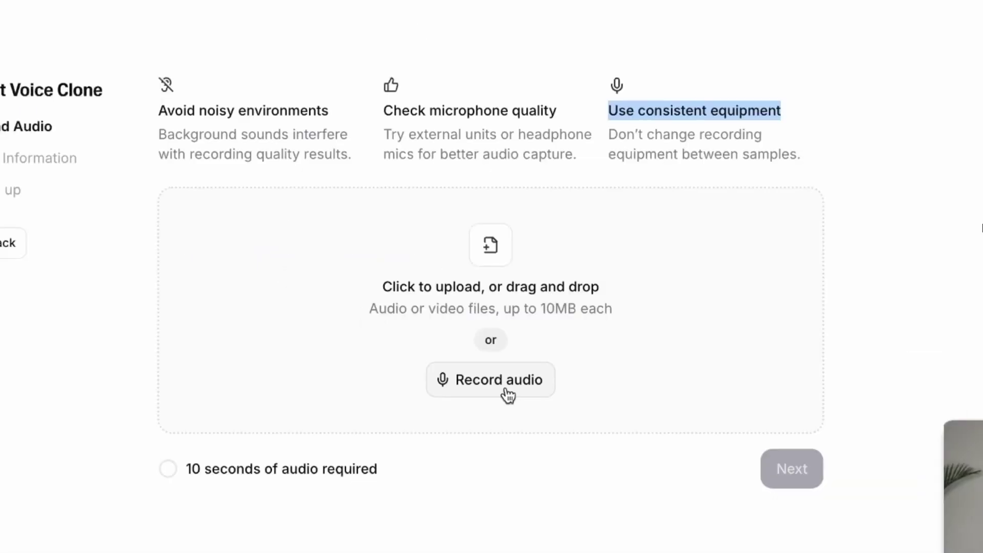
# - Record a 30-second voice sample, Recording 1.mp4, with background noise removal on
pyautogui.click(507, 391)
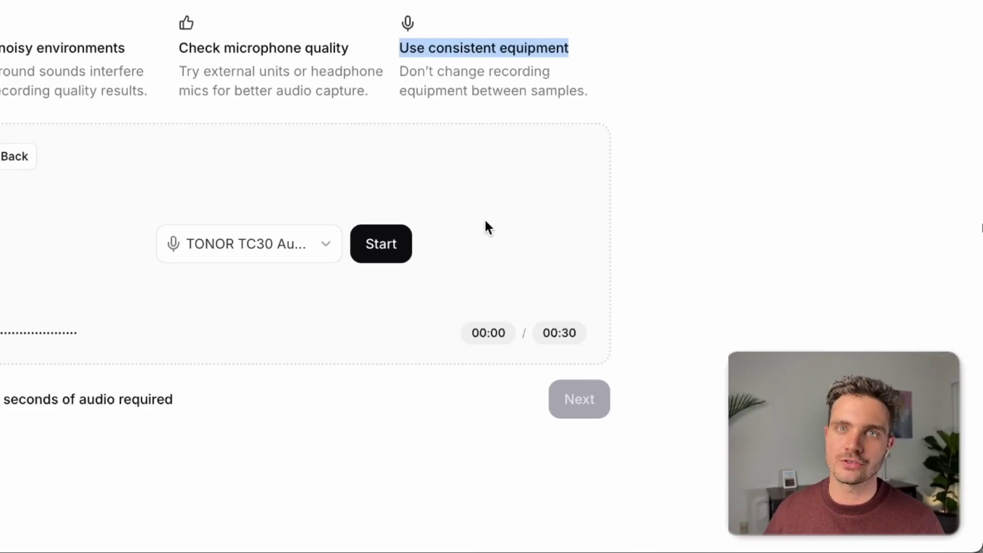
pyautogui.click(388, 250)
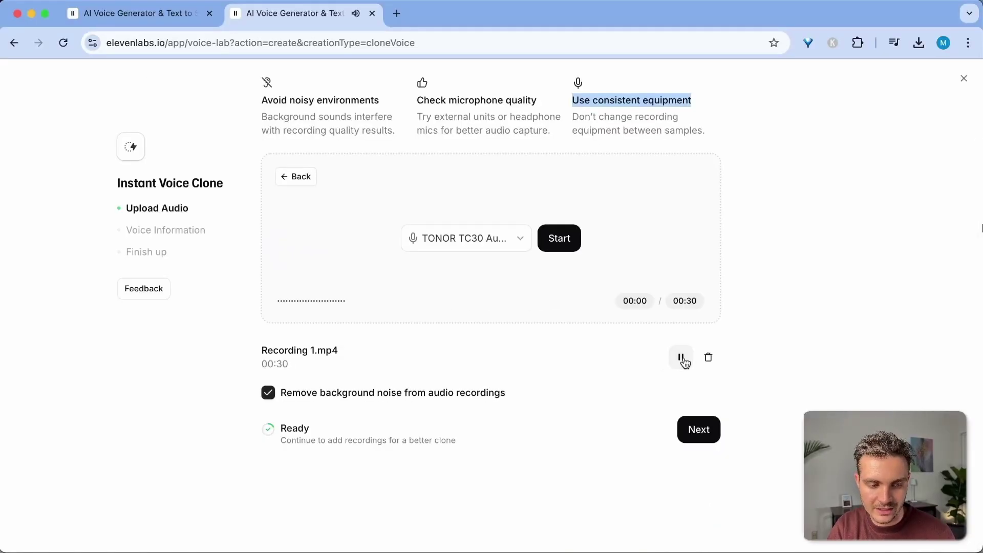
# - Name the clone 'ML_YT_Test 2', set its language label, confirm cloning rights and save it
pyautogui.click(698, 430)
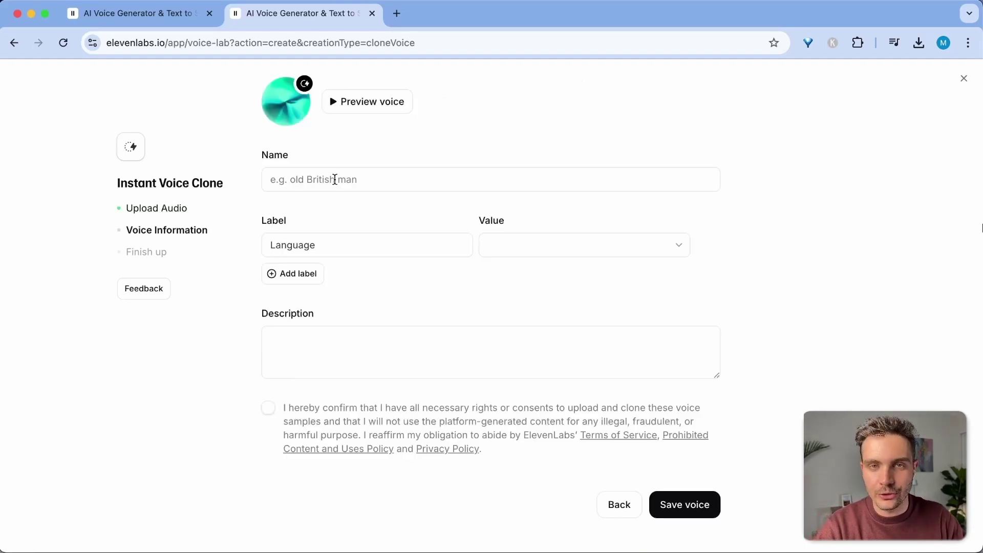
pyautogui.click(335, 179)
pyautogui.write('ML_YT_Test')
pyautogui.click(525, 254)
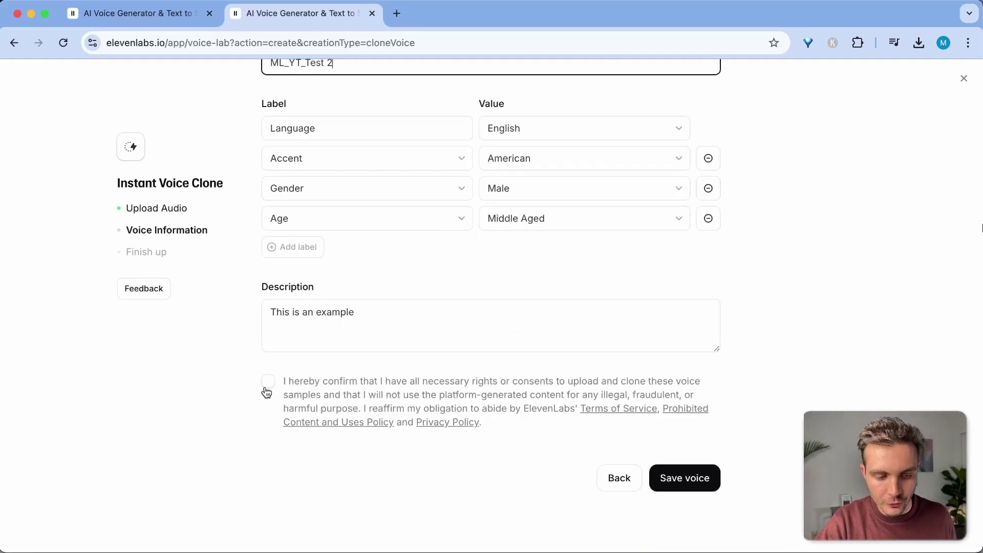
pyautogui.click(267, 382)
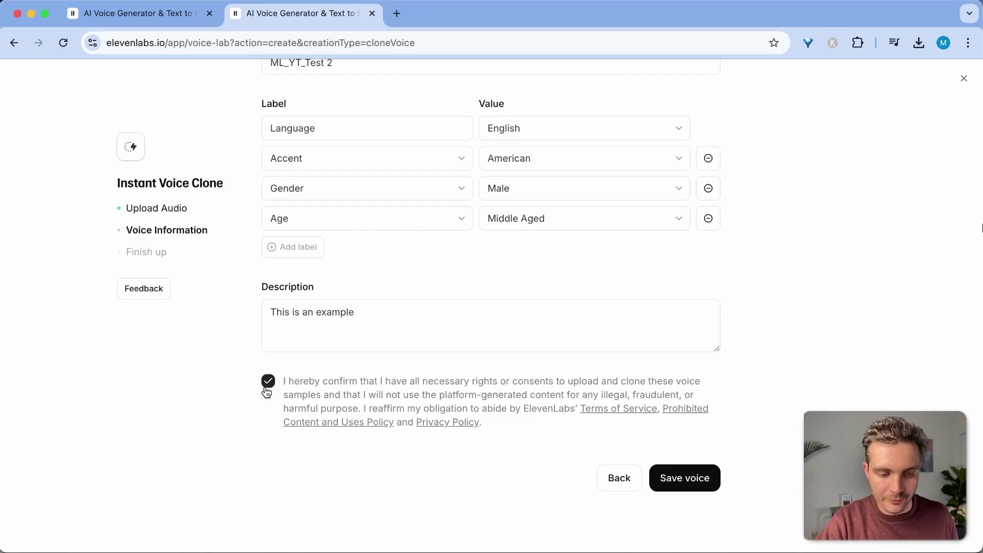
pyautogui.click(695, 481)
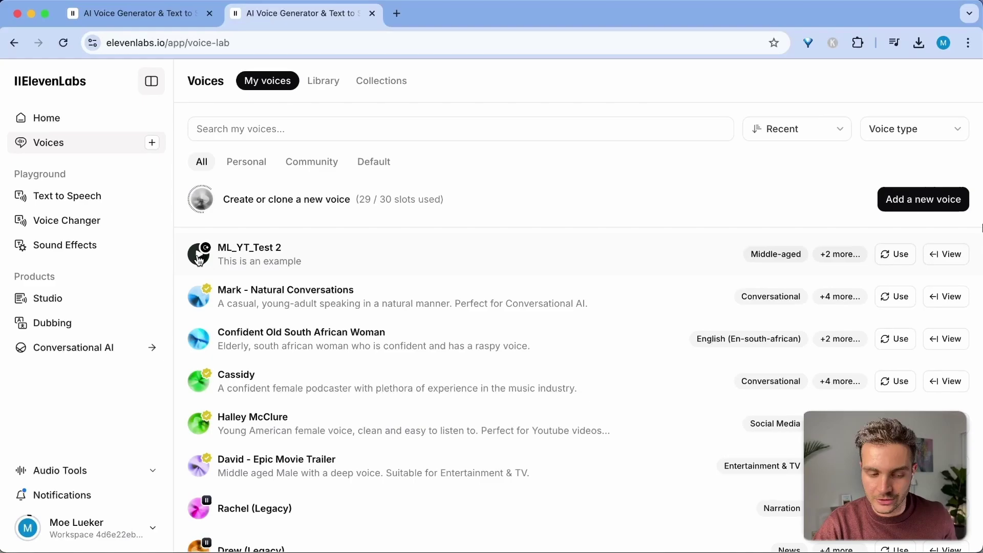
# - Preview ML_YT_Test 2, use it, and generate speech from the example sentence
pyautogui.click(199, 256)
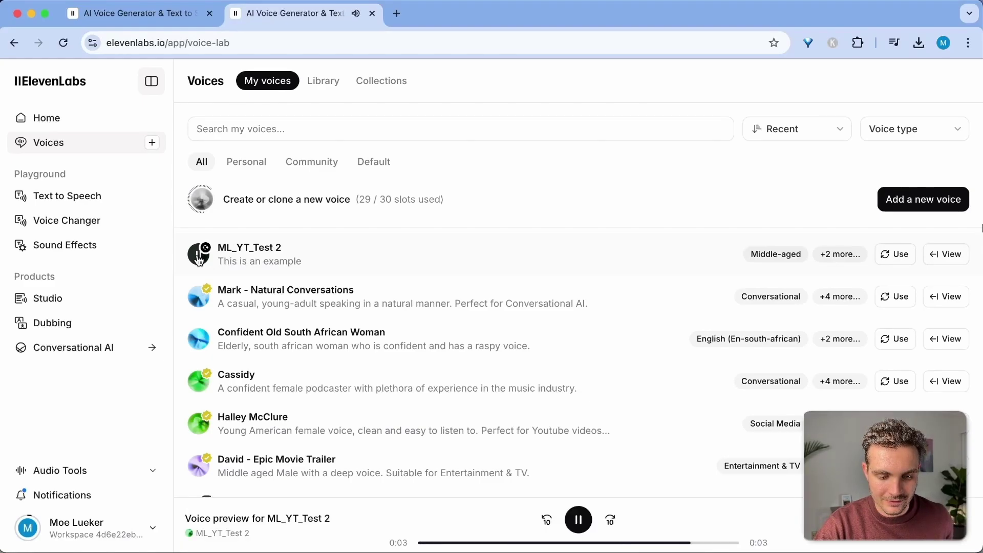
pyautogui.click(900, 260)
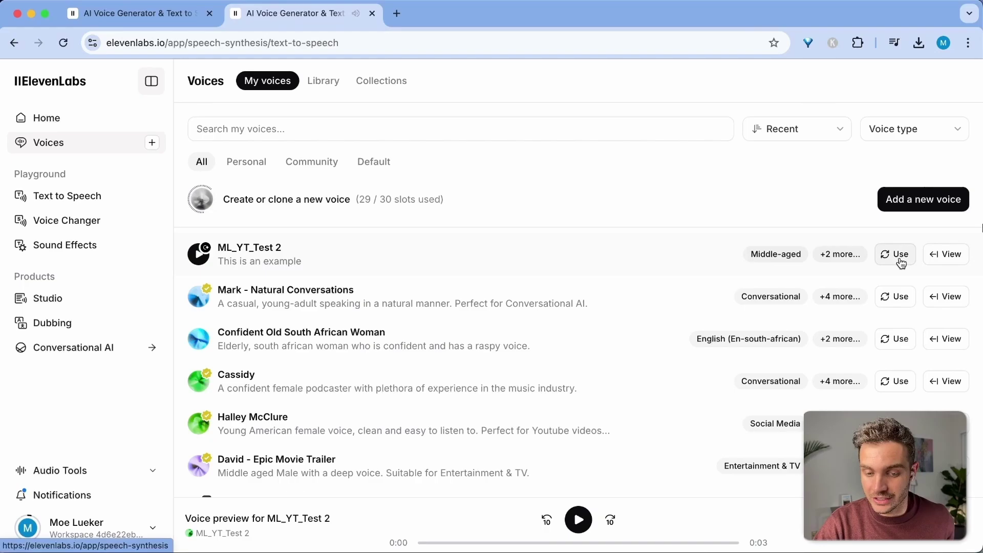
pyautogui.moveTo(210, 144); pyautogui.dragTo(527, 147)
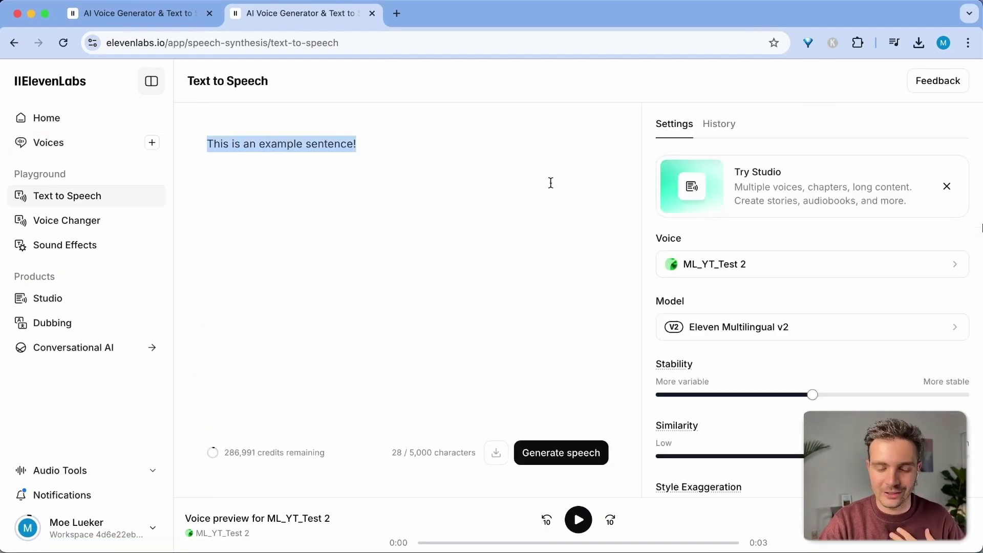
pyautogui.click(562, 463)
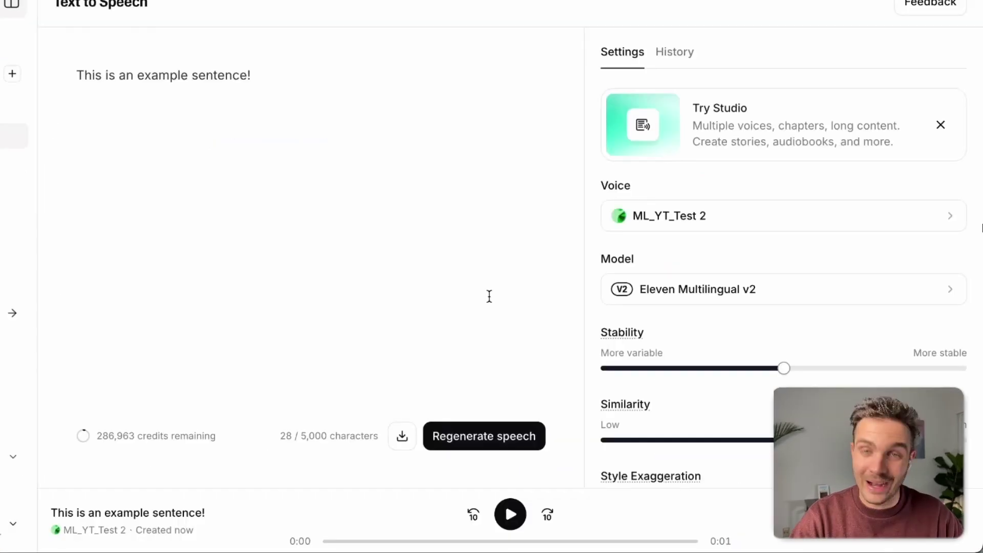
# - Regenerate at ~68% style exaggeration, then at max similarity and zero stability; set stability ~29%
pyautogui.scroll(-3, 799, 385)
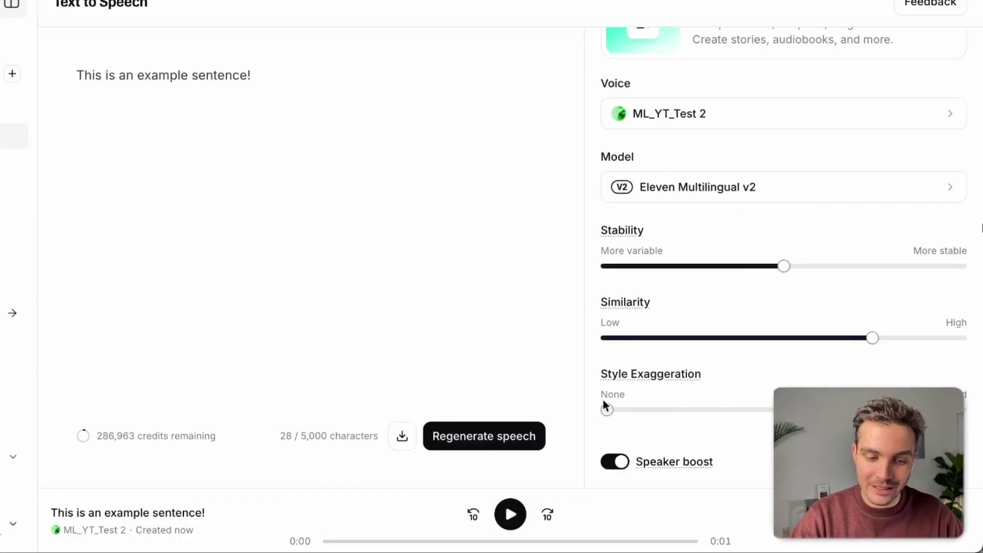
pyautogui.moveTo(607, 410); pyautogui.dragTo(971, 399)
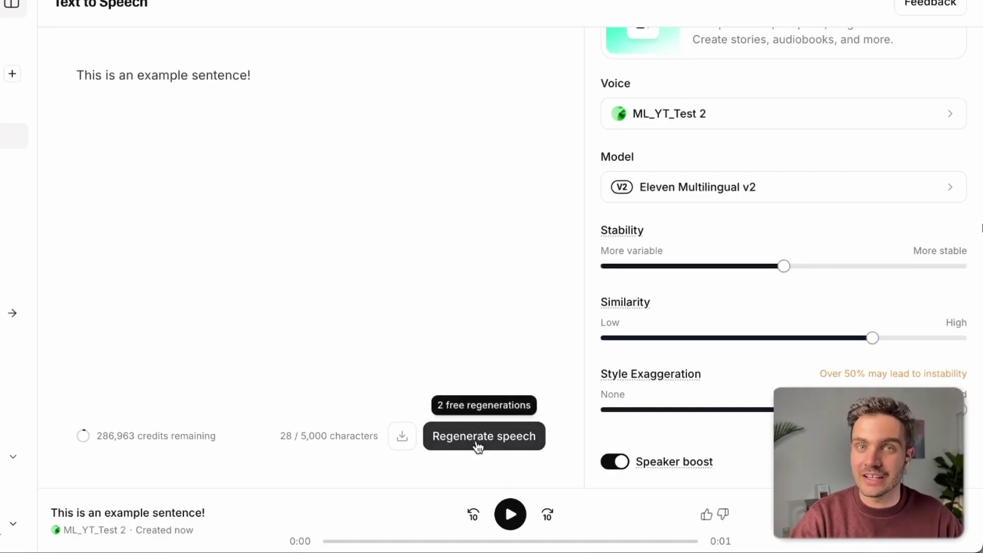
pyautogui.click(477, 439)
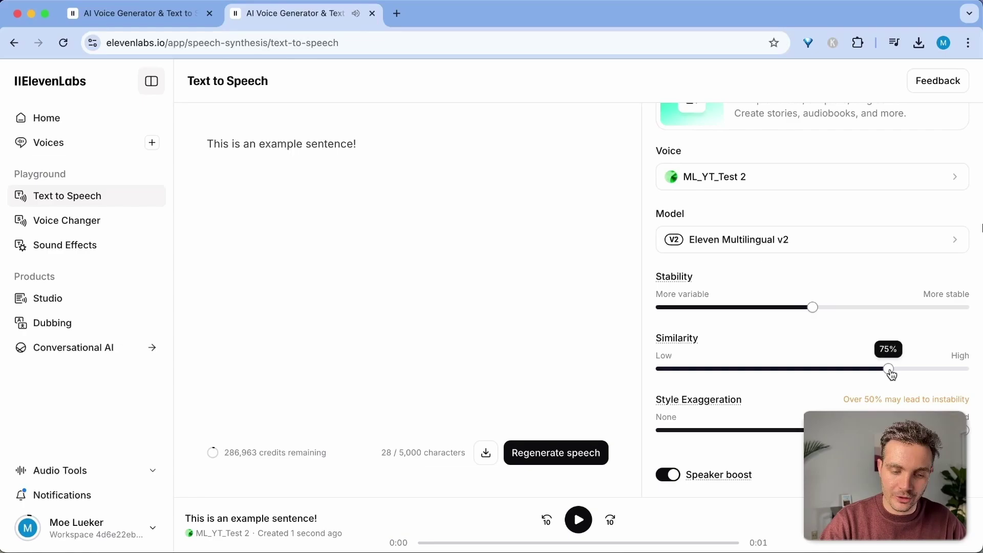
pyautogui.moveTo(888, 368); pyautogui.dragTo(964, 368)
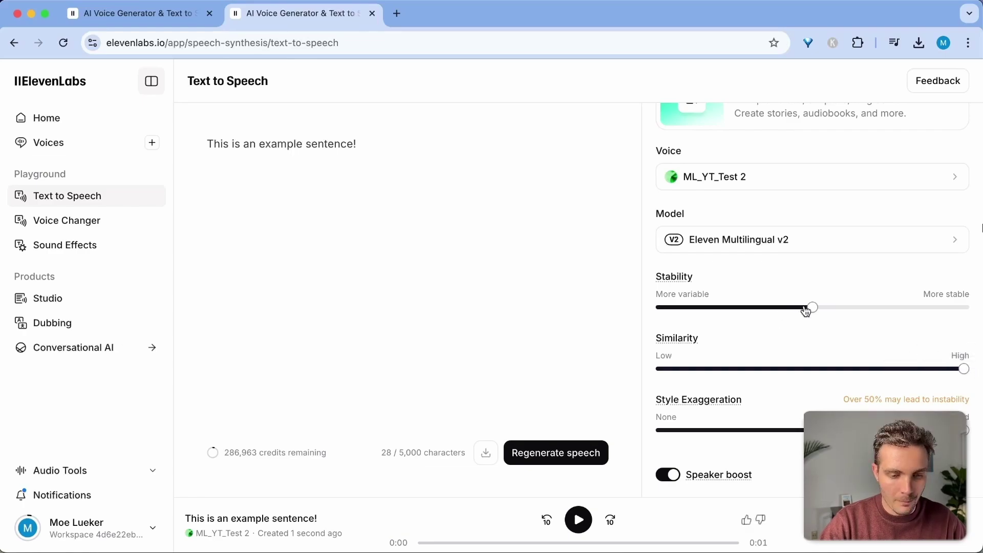
pyautogui.moveTo(813, 307); pyautogui.dragTo(591, 312)
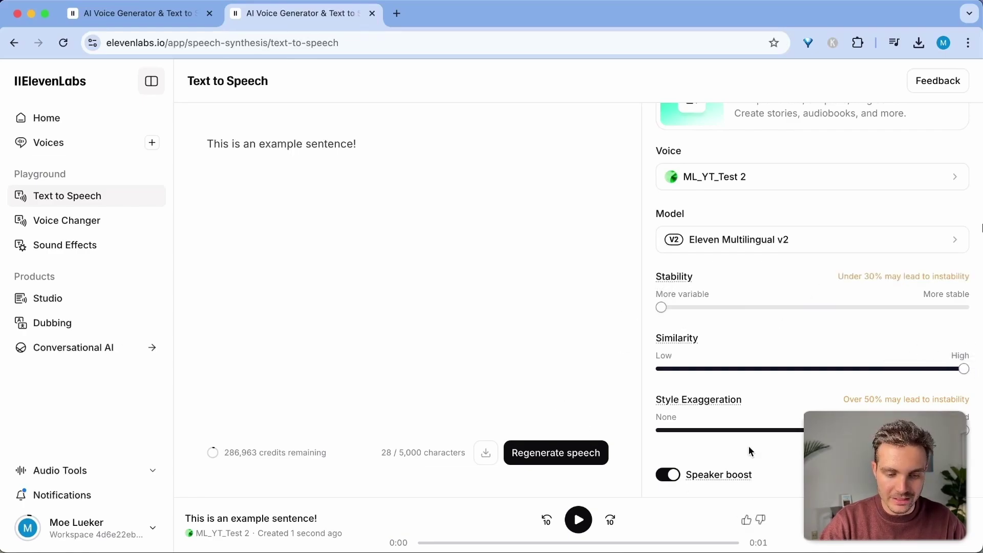
pyautogui.click(556, 453)
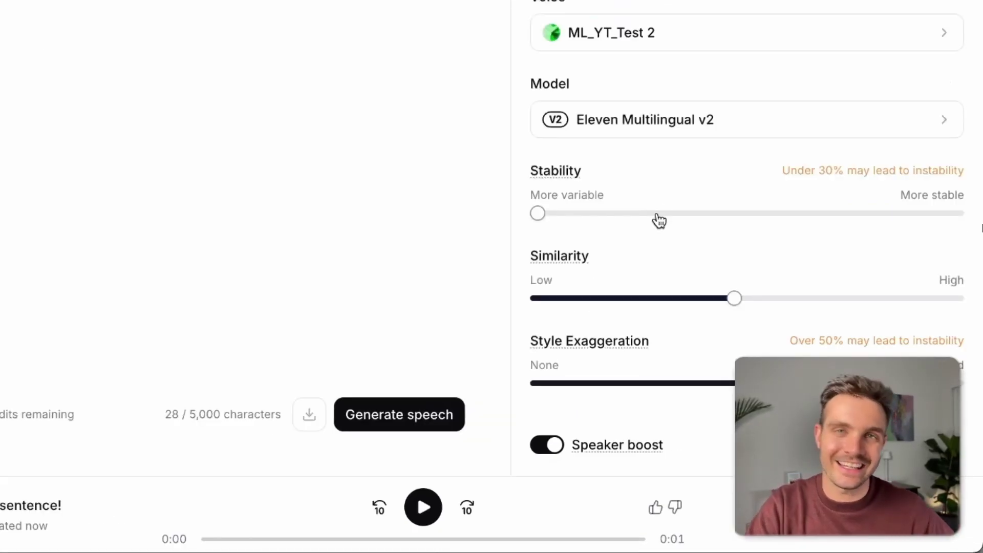
pyautogui.click(659, 214)
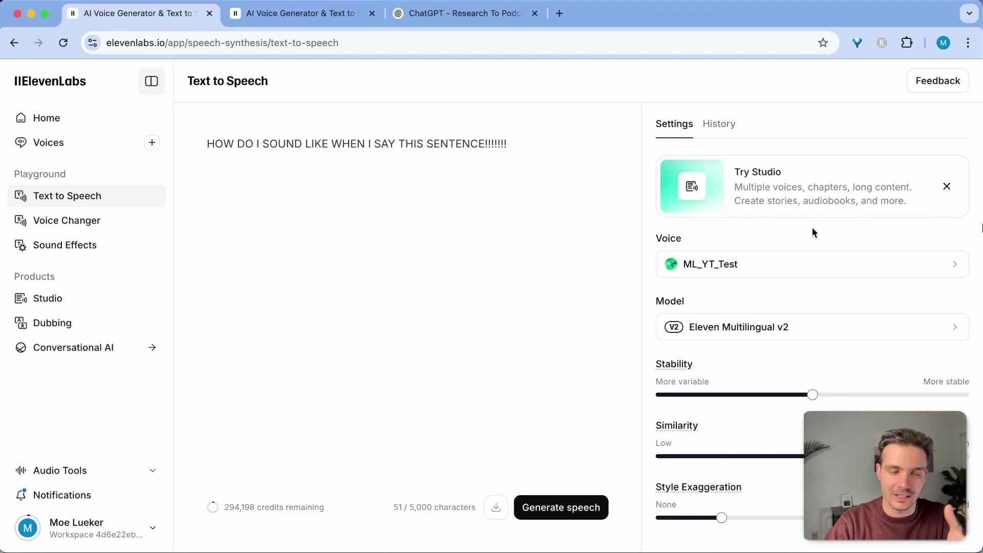
# - From My Voices, start adding a new voice designed from a prompt
pyautogui.click(54, 144)
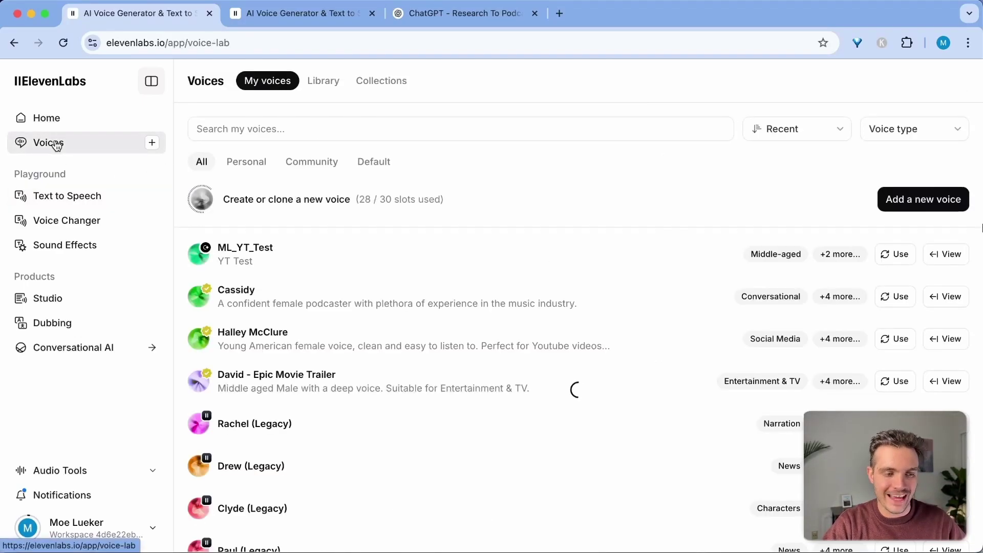
pyautogui.click(936, 204)
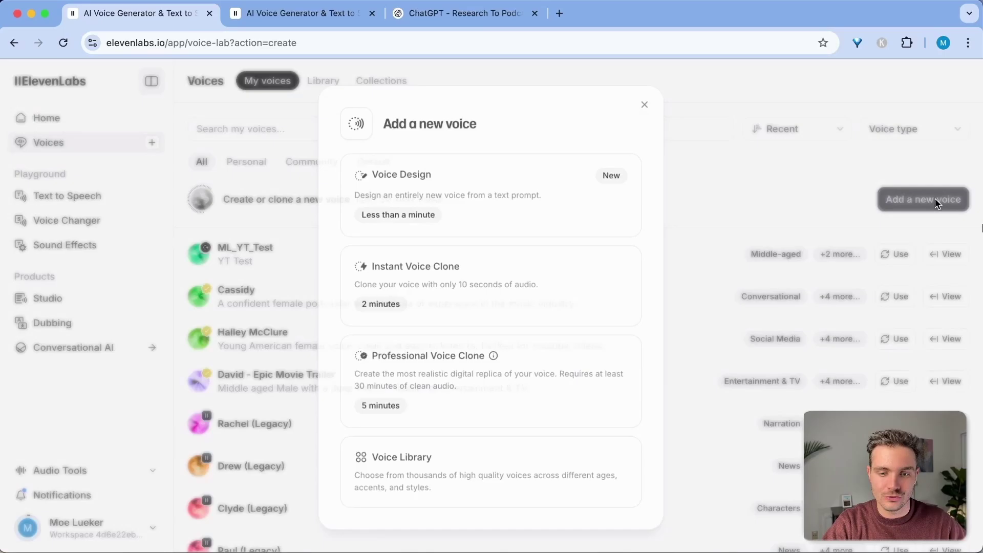
pyautogui.click(490, 192)
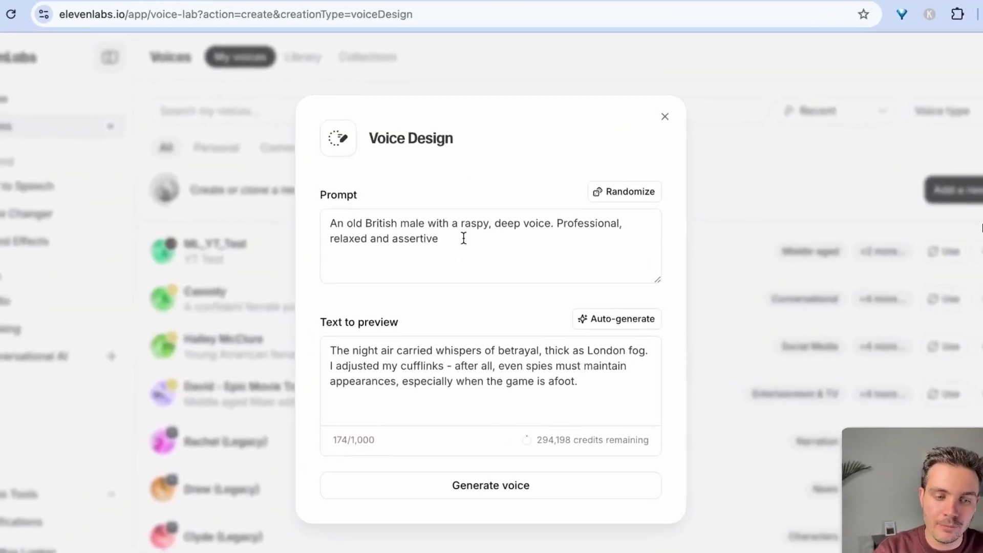
# - Generate voices from 'Elderly, south african woman who is confident and has a raspy voice.' and preview them
pyautogui.moveTo(463, 239); pyautogui.dragTo(201, 207)
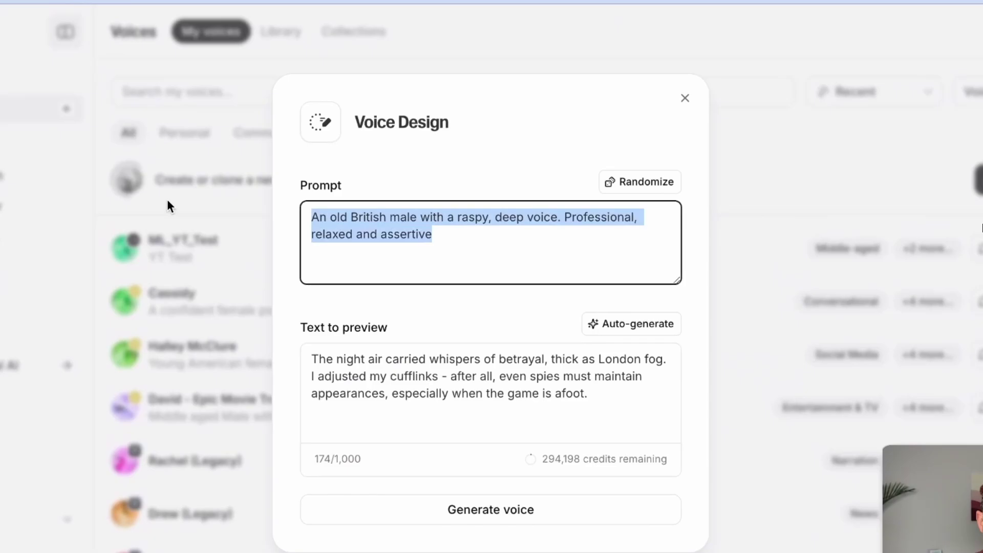
pyautogui.write('Elderly, south african woman who is confident and has a raspy voice.')
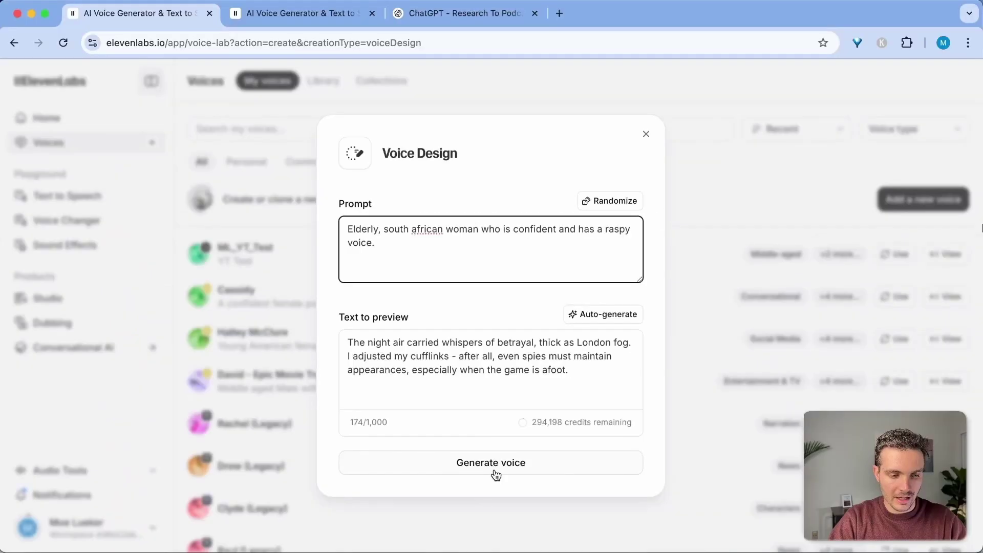
pyautogui.click(496, 474)
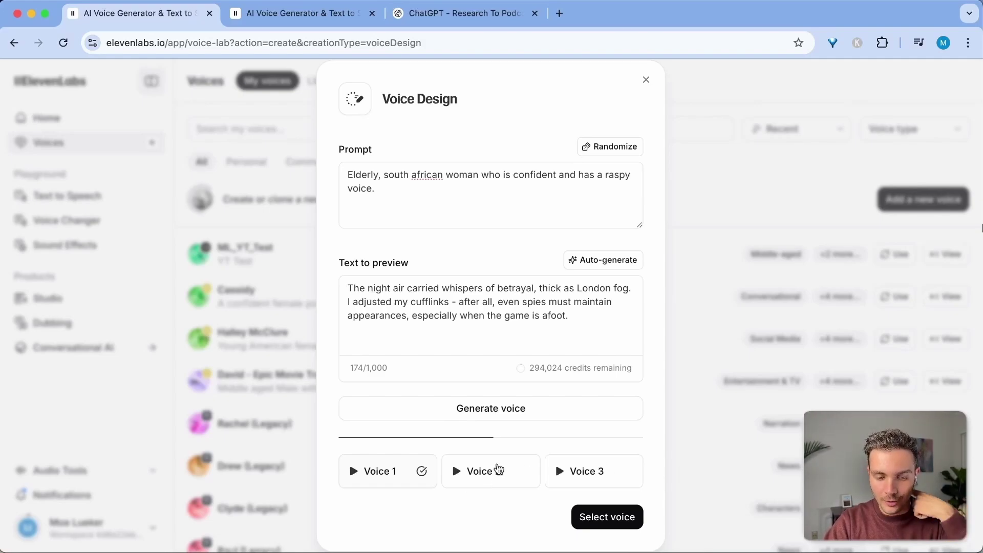
pyautogui.click(495, 470)
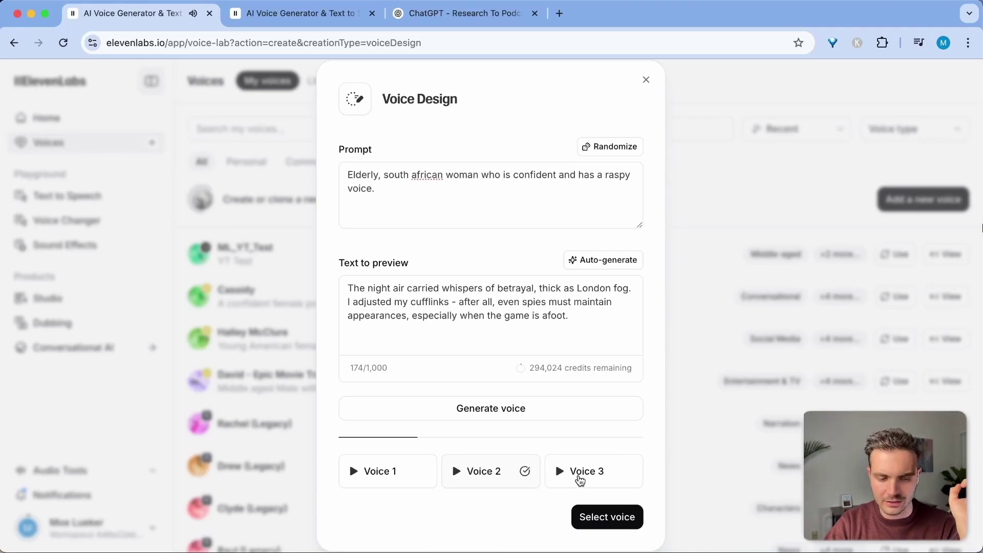
pyautogui.click(579, 480)
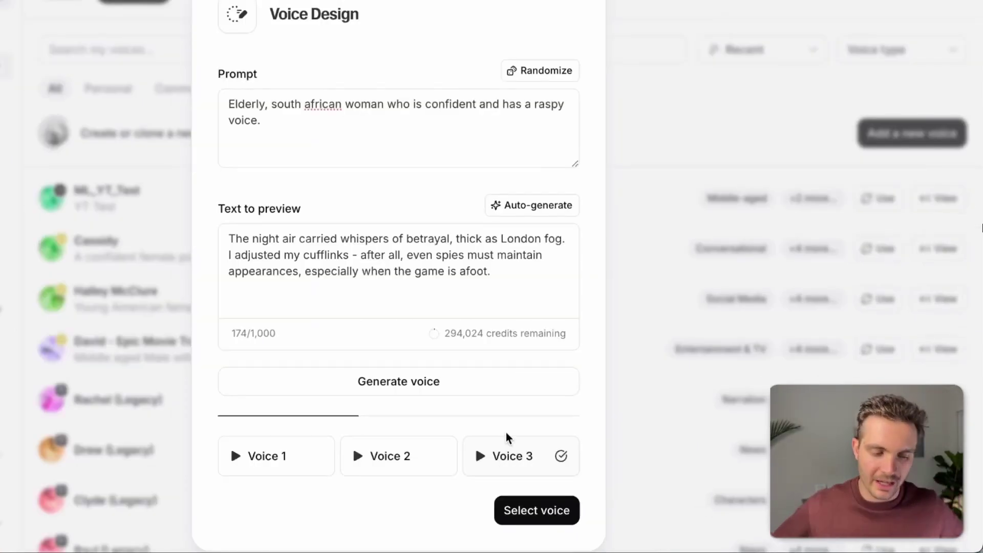
pyautogui.click(272, 472)
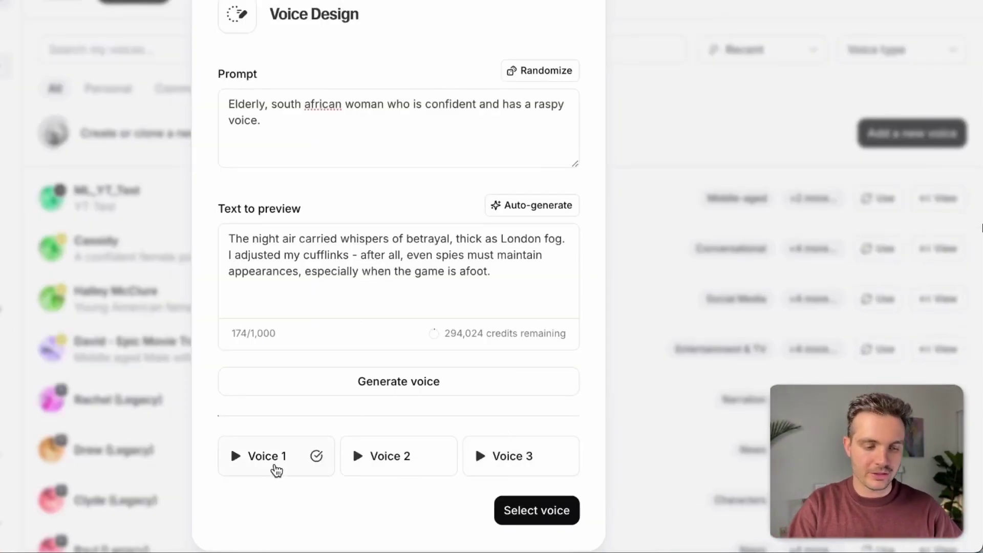
pyautogui.click(549, 521)
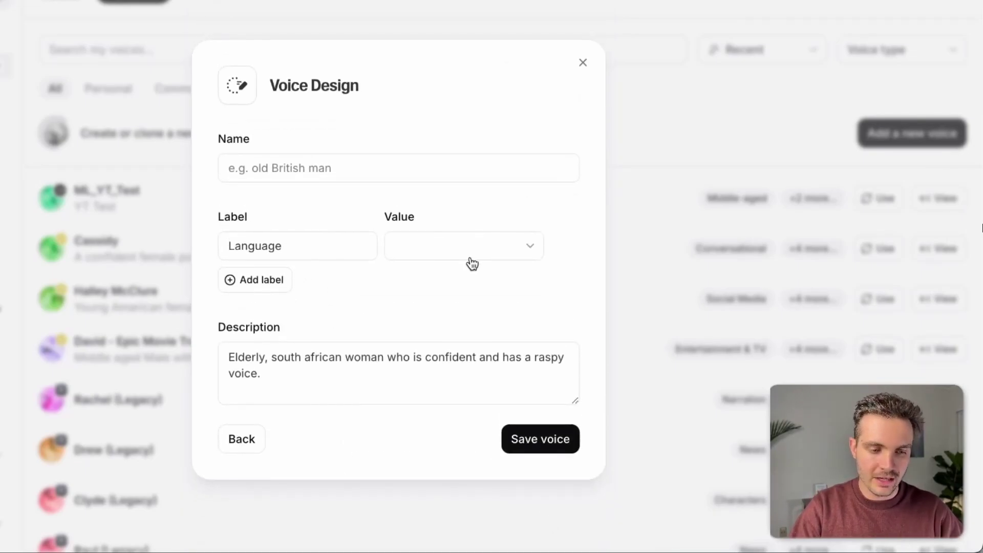
pyautogui.click(472, 264)
pyautogui.click(400, 287)
pyautogui.click(241, 280)
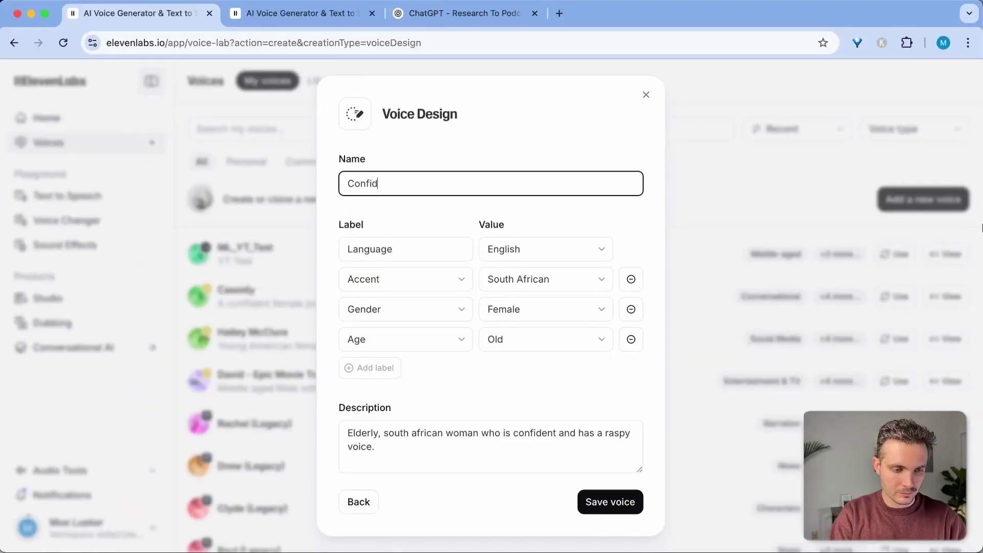
pyautogui.write('ent Old South African Woman')
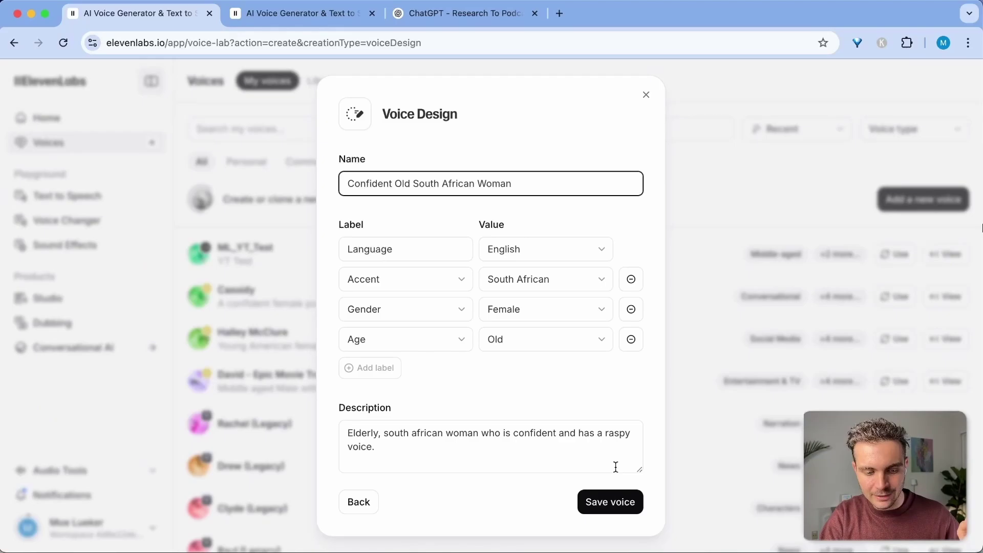
pyautogui.click(610, 502)
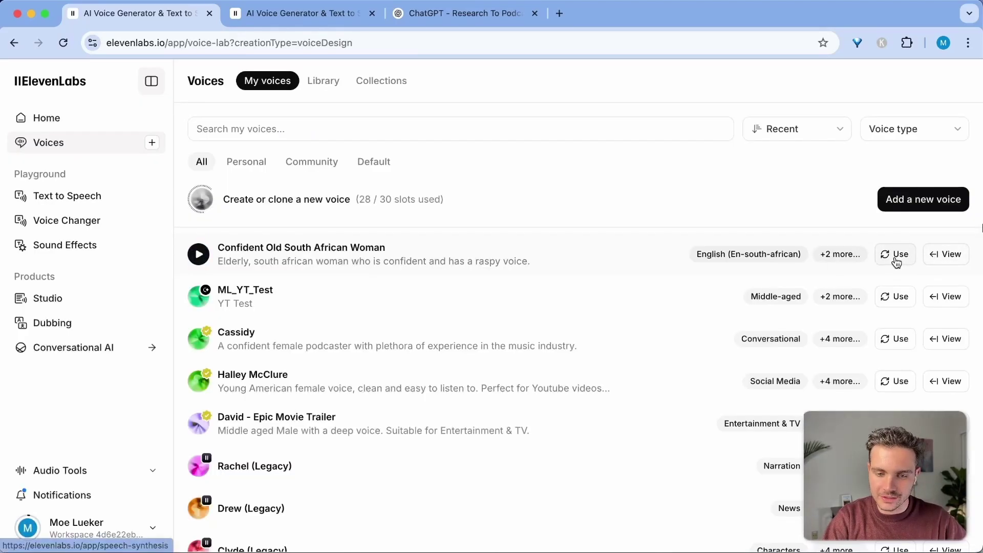
pyautogui.click(896, 263)
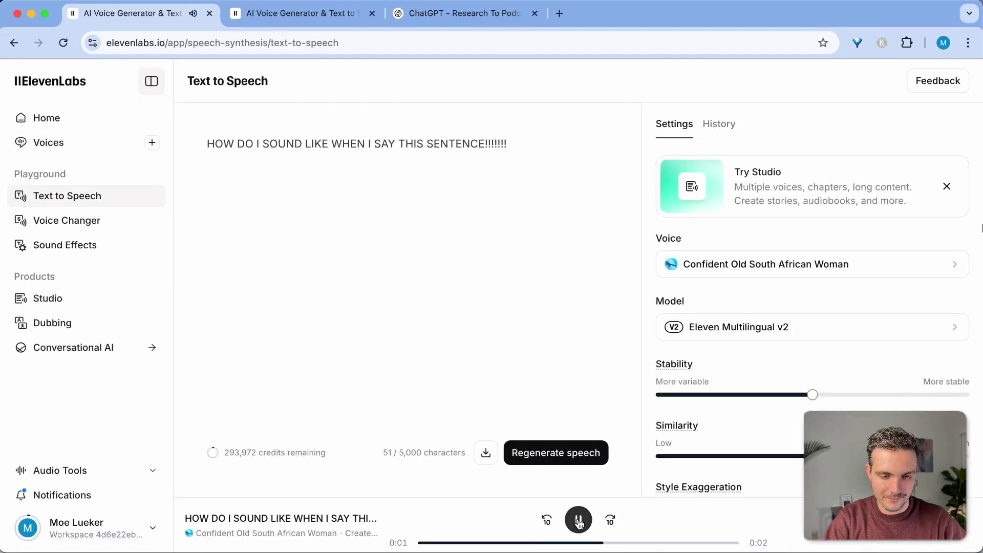
pyautogui.scroll(-2, 756, 453)
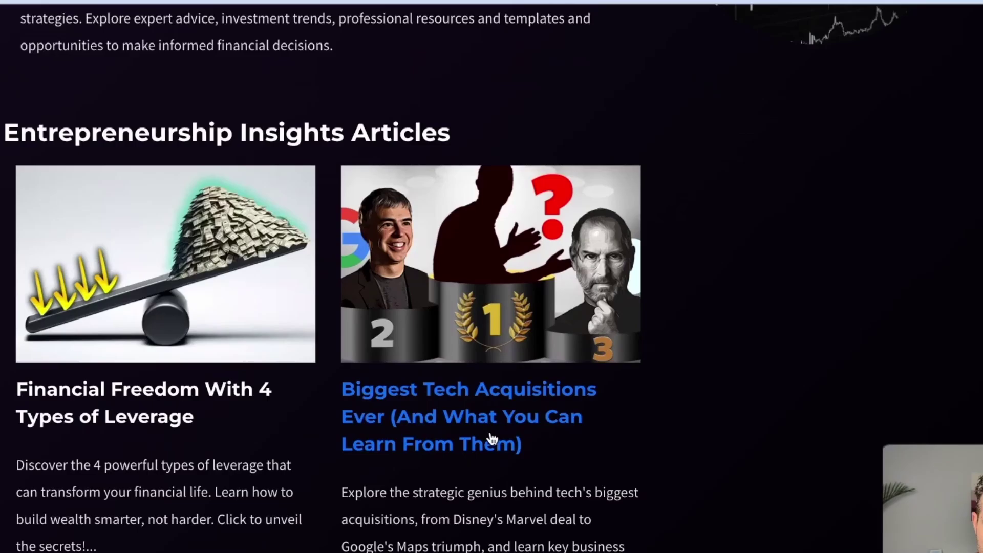
# - Open the Biggest Tech Acquisitions article, scroll down through it, then back up
pyautogui.click(514, 433)
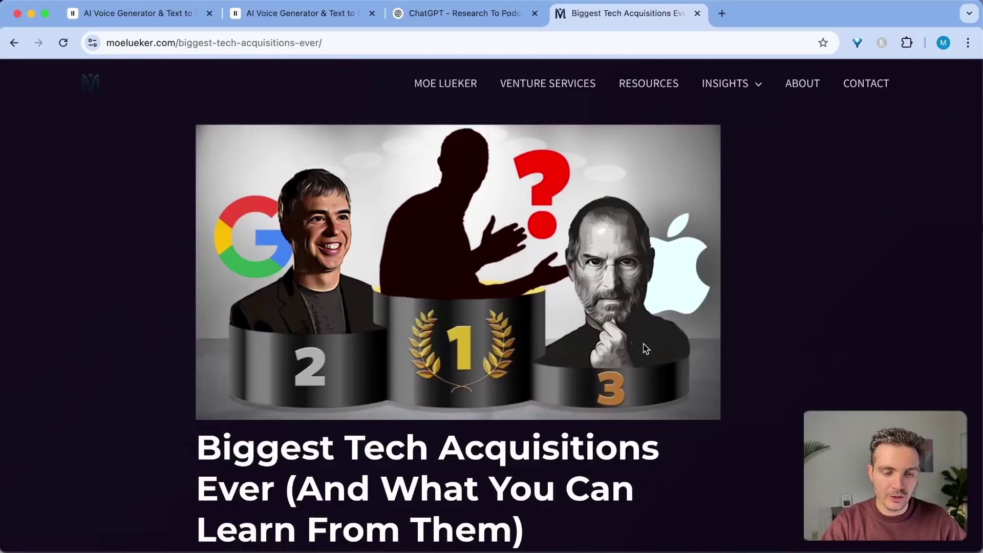
pyautogui.scroll(-5, 643, 345)
pyautogui.scroll(-4, 611, 372)
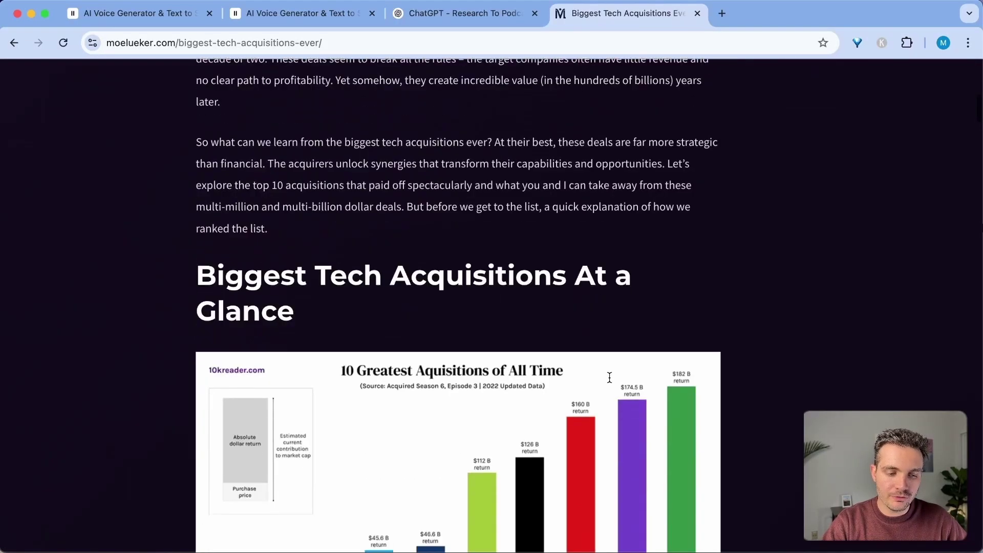
pyautogui.scroll(-15, 609, 378)
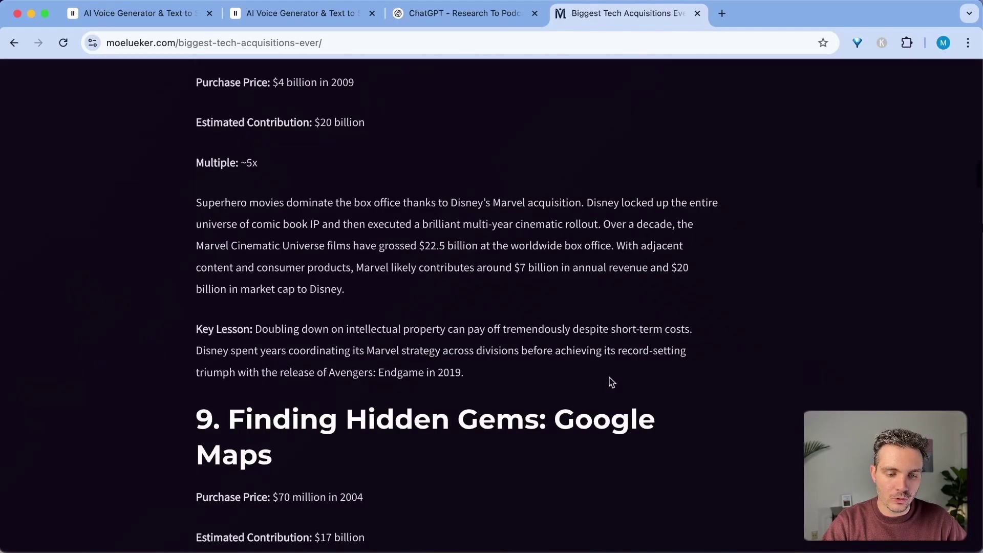
pyautogui.scroll(-20, 612, 382)
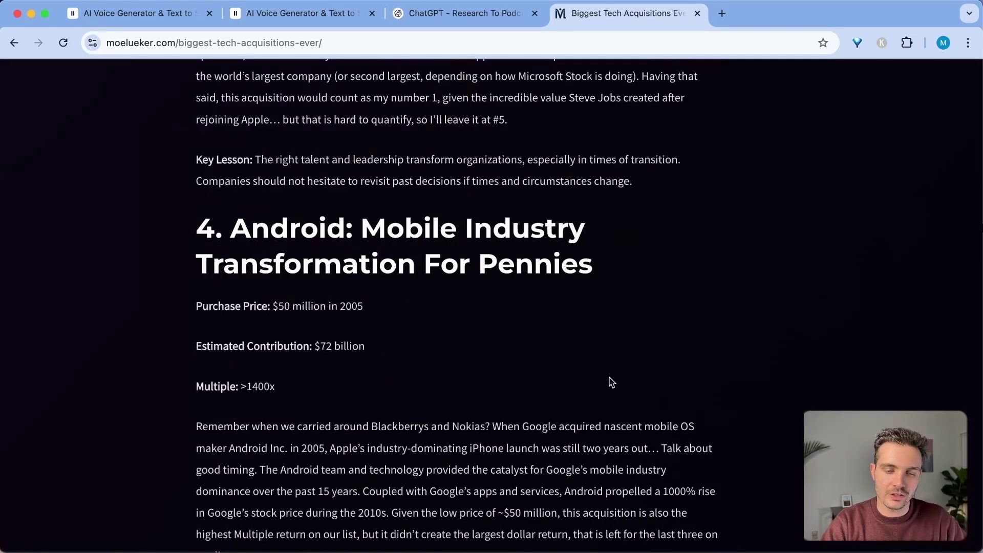
pyautogui.scroll(20, 612, 382)
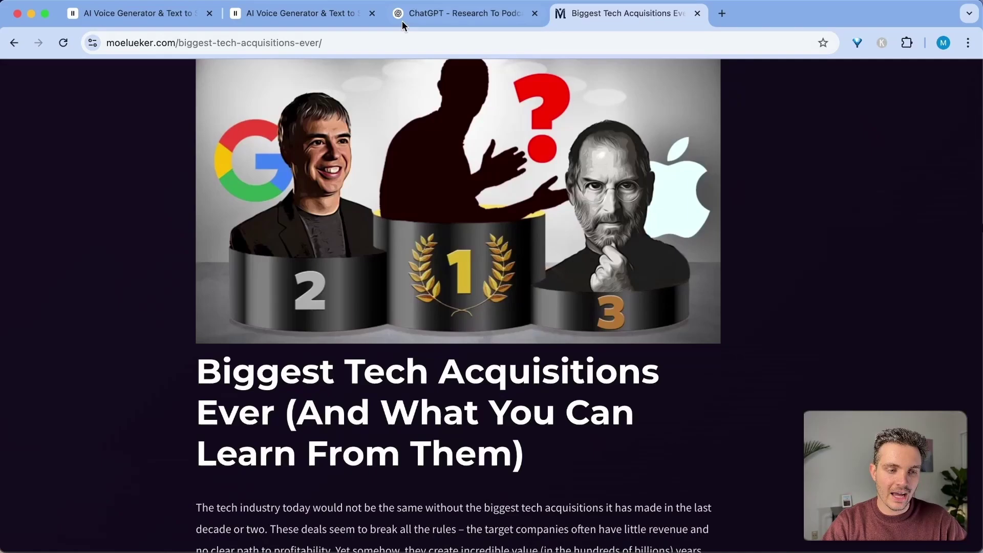
# - Point out the podcast script GPT, then copy the tech acquisitions article's web address
pyautogui.click(456, 16)
pyautogui.moveTo(331, 207); pyautogui.dragTo(747, 224)
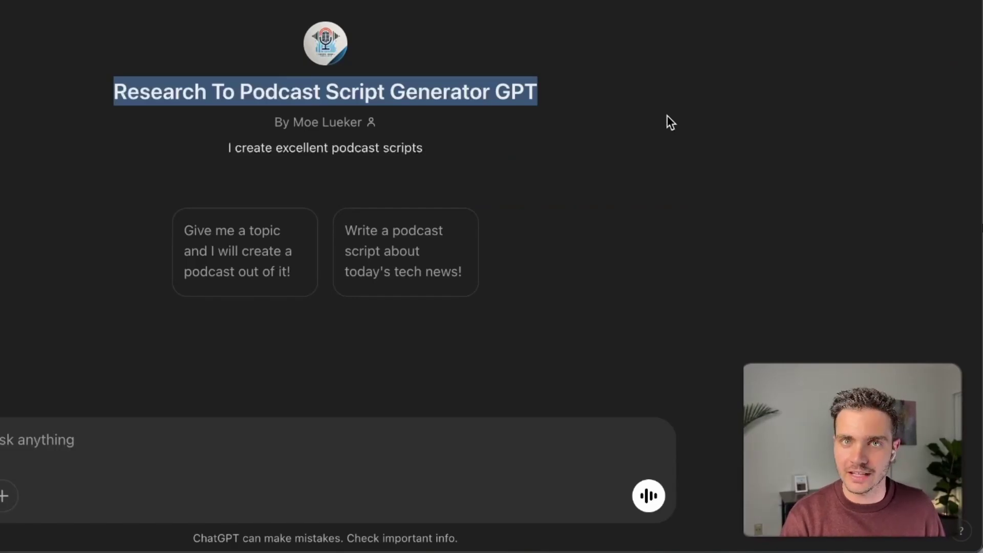
pyautogui.click(629, 15)
pyautogui.click(559, 35)
pyautogui.press('super+c')
pyautogui.click(443, 11)
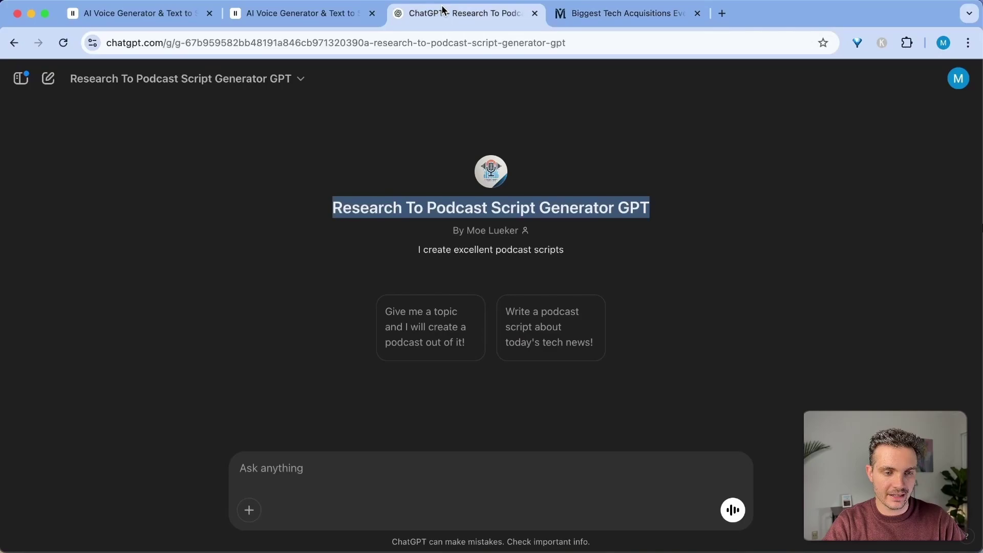
# - Send 'Give me me podcast version of this website blogpost article:' with the URL and select the script
pyautogui.click(375, 478)
pyautogui.write('Give me me podcast version of this website blogpost article')
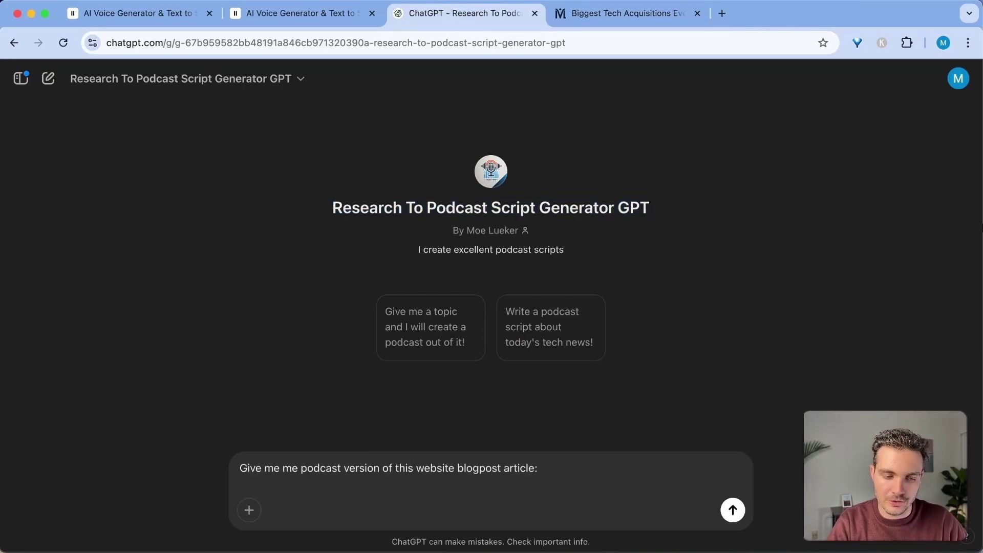
pyautogui.write(':')
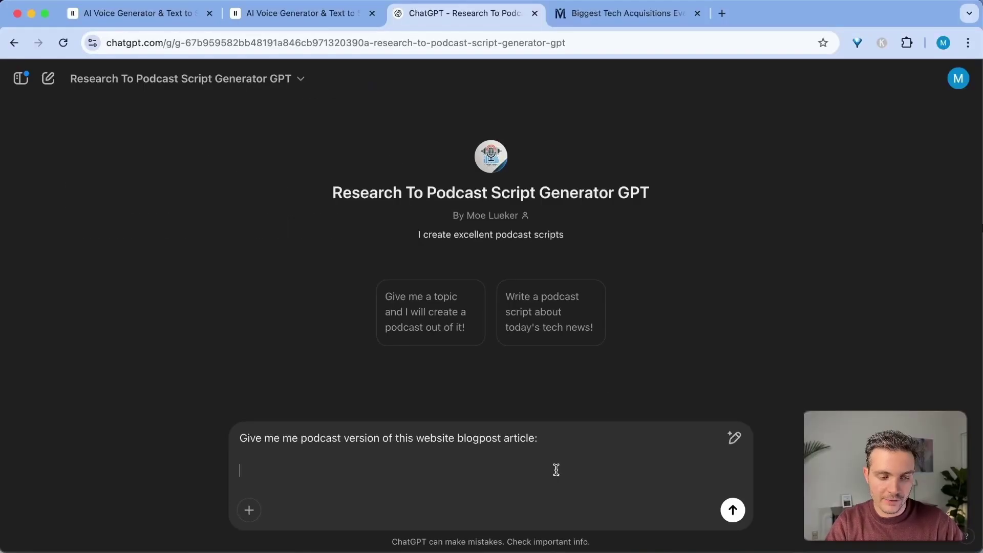
pyautogui.press('super+v')
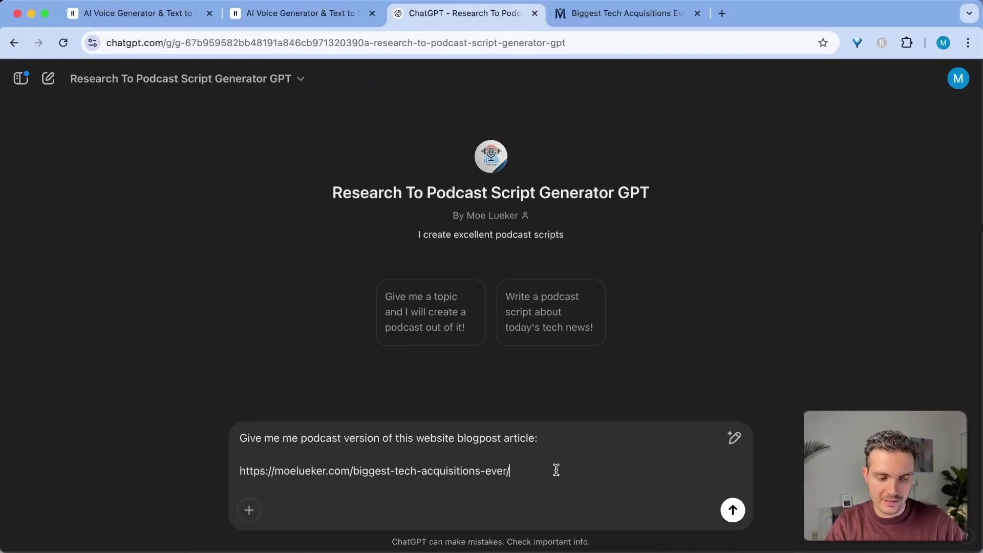
pyautogui.press('Return')
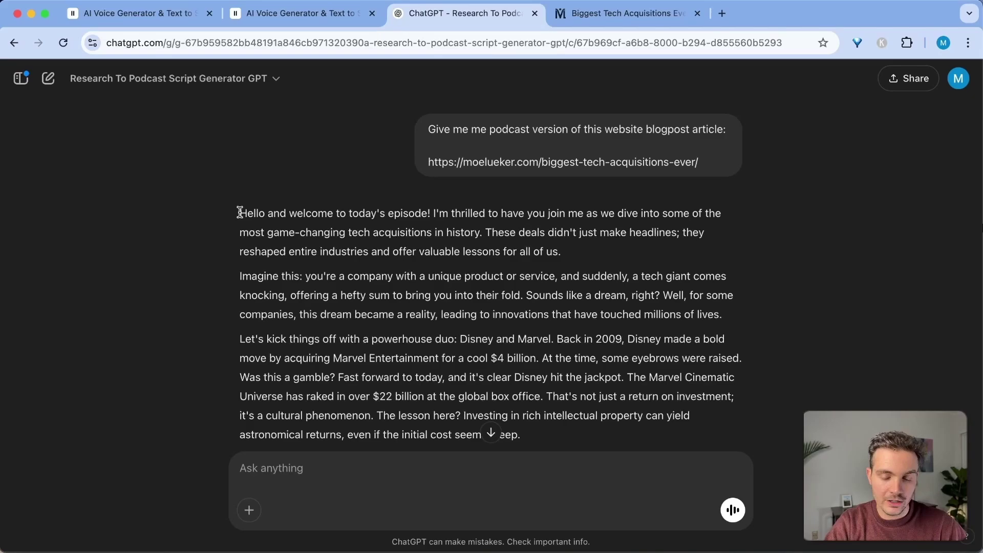
pyautogui.moveTo(240, 213); pyautogui.dragTo(628, 335)
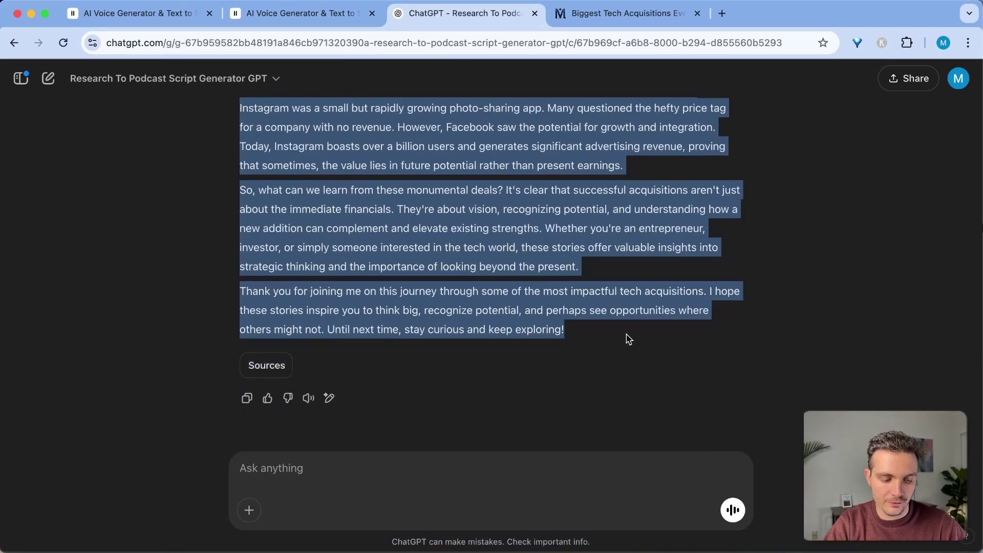
# - Choose the ML_YT_Test voice and paste the podcast script over the sample text
pyautogui.click(311, 15)
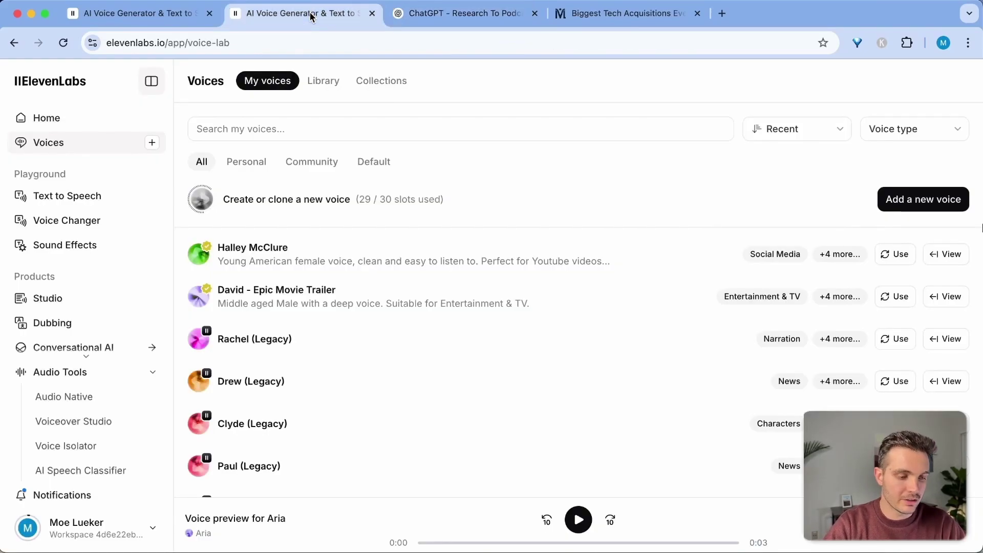
pyautogui.hotkey('ctrl', 'shift', 'Tab')
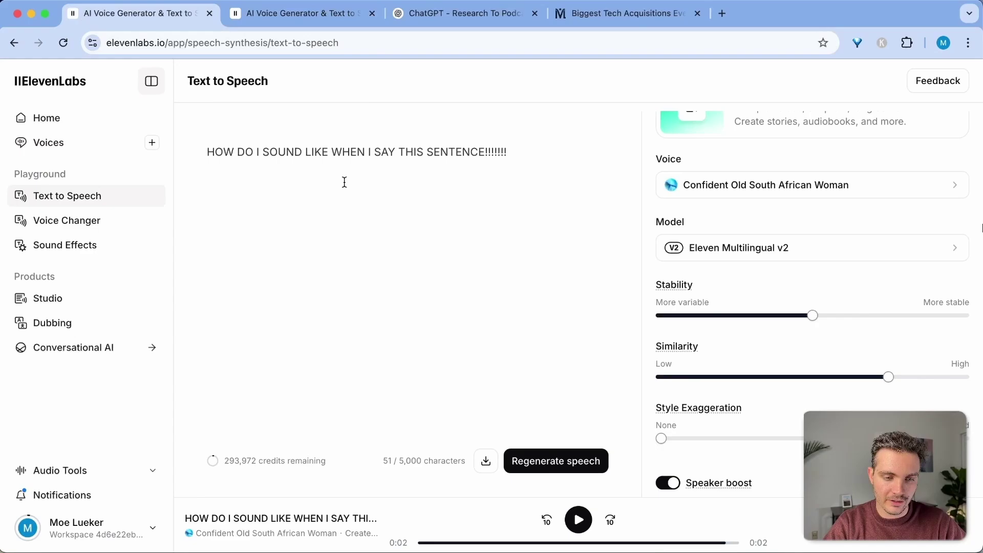
pyautogui.click(839, 177)
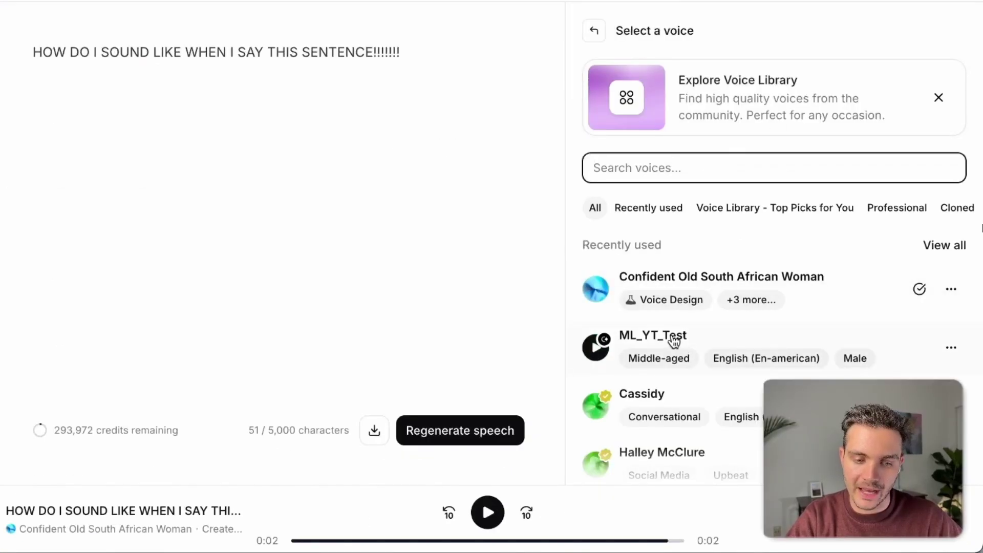
pyautogui.click(714, 336)
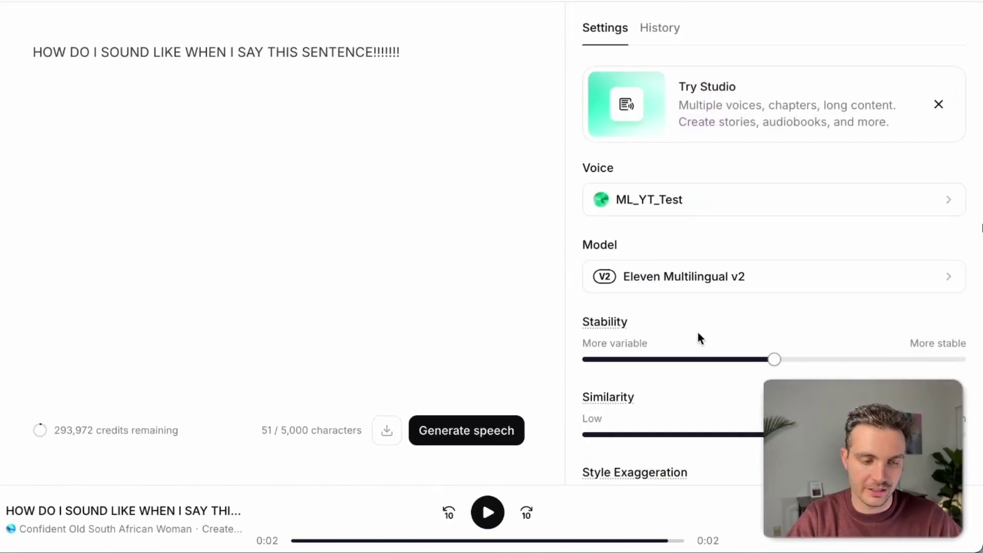
pyautogui.click(168, 87)
pyautogui.hotkey('ctrl', 'a')
pyautogui.hotkey('ctrl', 'v')
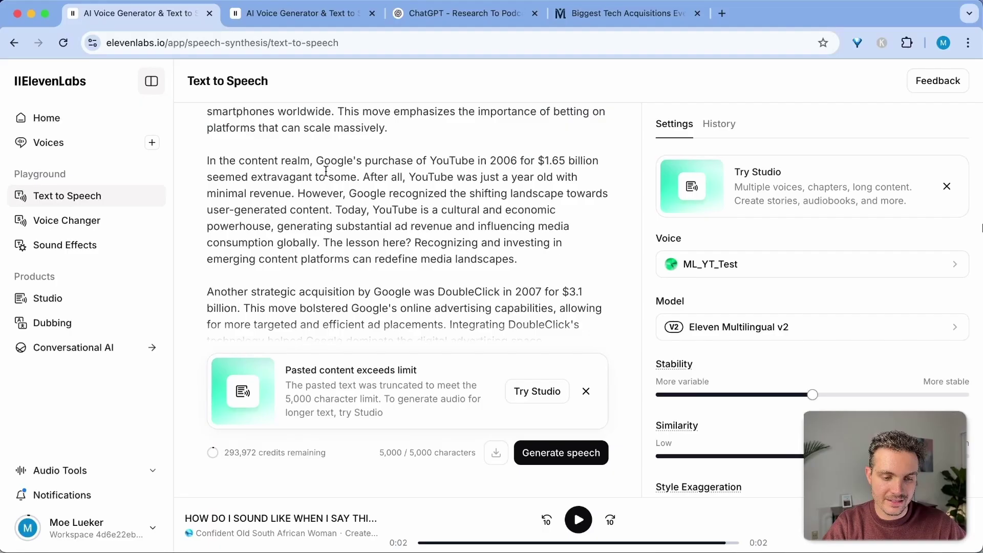
pyautogui.scroll(-3, 375, 178)
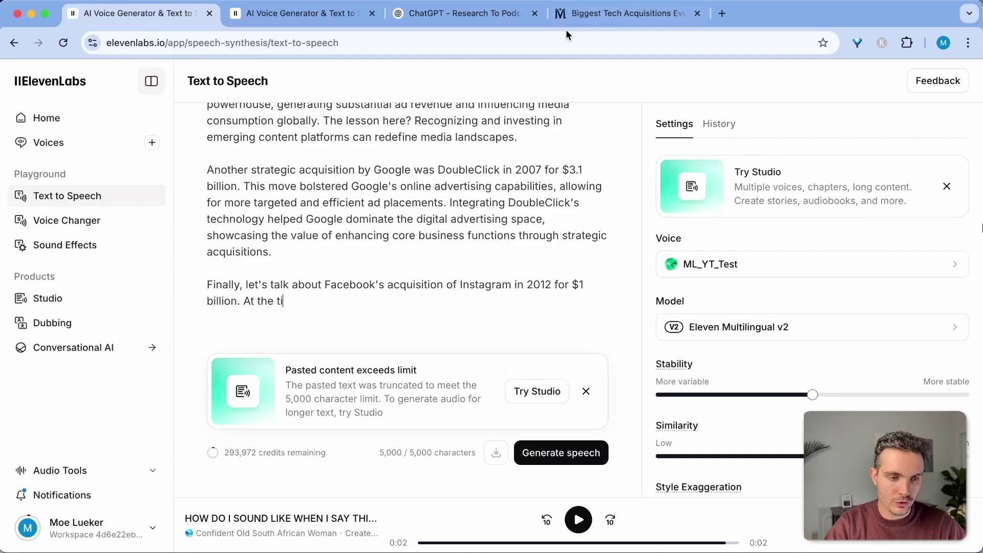
# - Ask ChatGPT 'Keep this to less than 5000 chars' and paste the shorter script instead
pyautogui.click(458, 15)
pyautogui.click(333, 453)
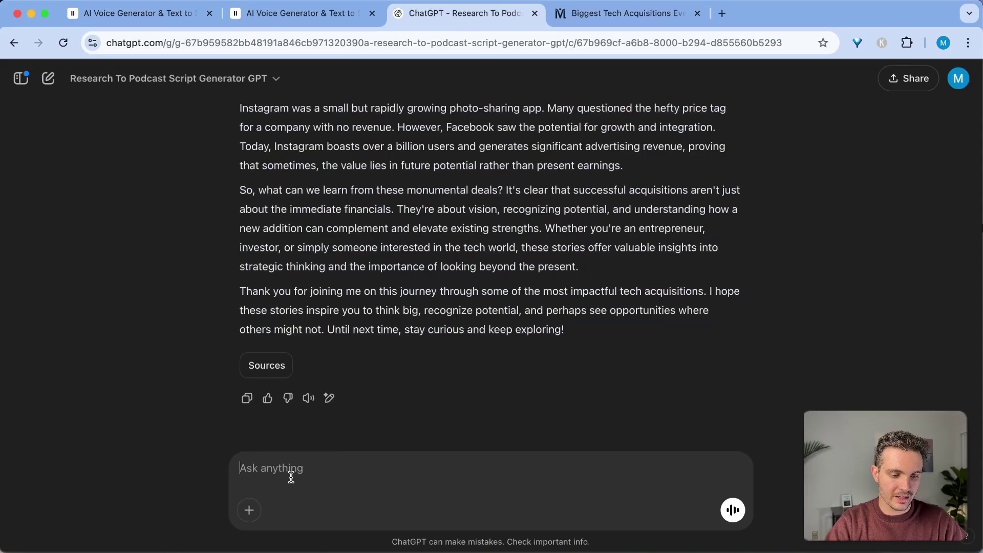
pyautogui.write('Keep this to less than 5000 chars')
pyautogui.press('super+2')
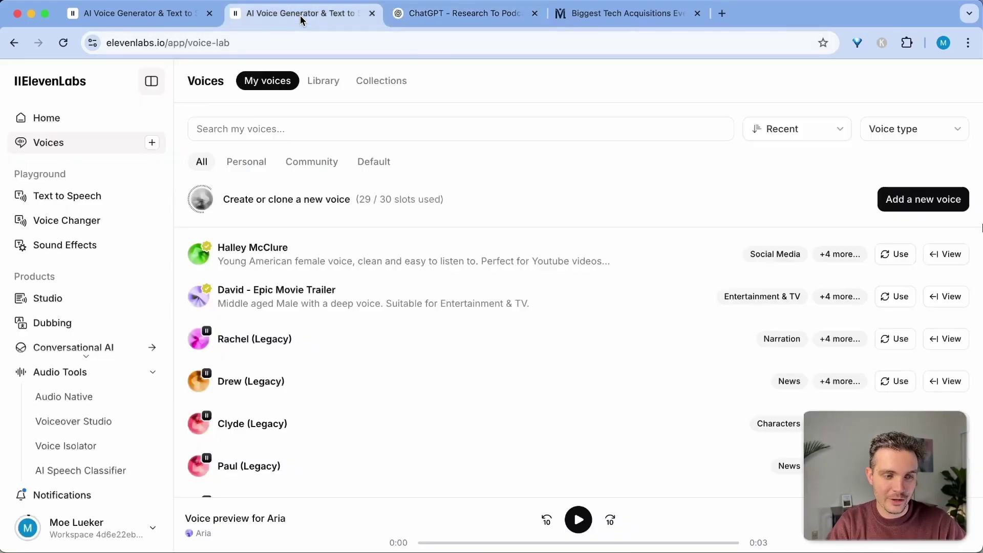
pyautogui.press('super+1')
pyautogui.press('super+a')
pyautogui.press('super+v')
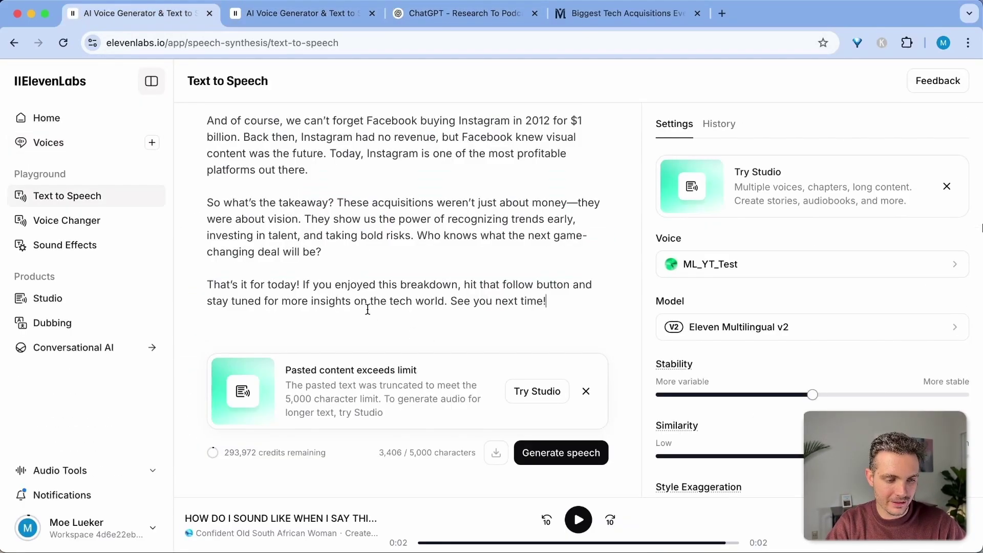
# - Set stability ~35%, similarity ~79%, style exaggeration ~9%, and generate the 3,406-character podcast
pyautogui.moveTo(379, 452); pyautogui.dragTo(423, 455)
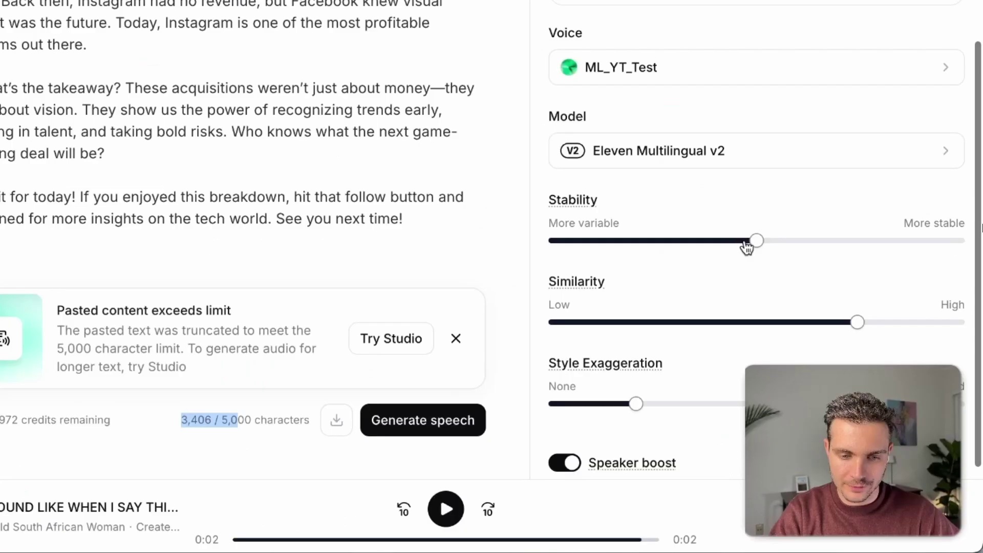
pyautogui.moveTo(747, 248); pyautogui.dragTo(696, 252)
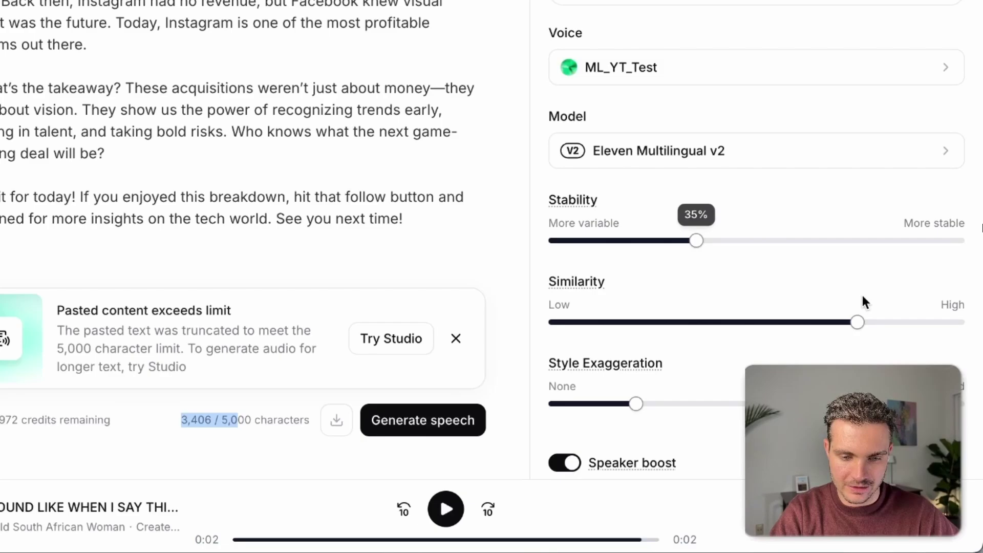
pyautogui.moveTo(858, 332); pyautogui.dragTo(877, 327)
pyautogui.moveTo(636, 404); pyautogui.dragTo(597, 408)
pyautogui.scroll(-1, 594, 401)
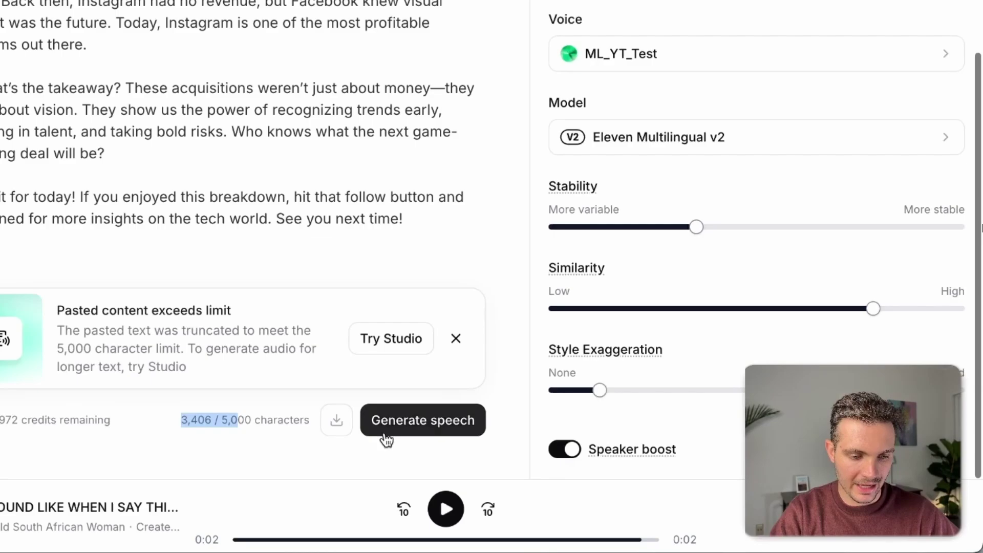
pyautogui.click(439, 433)
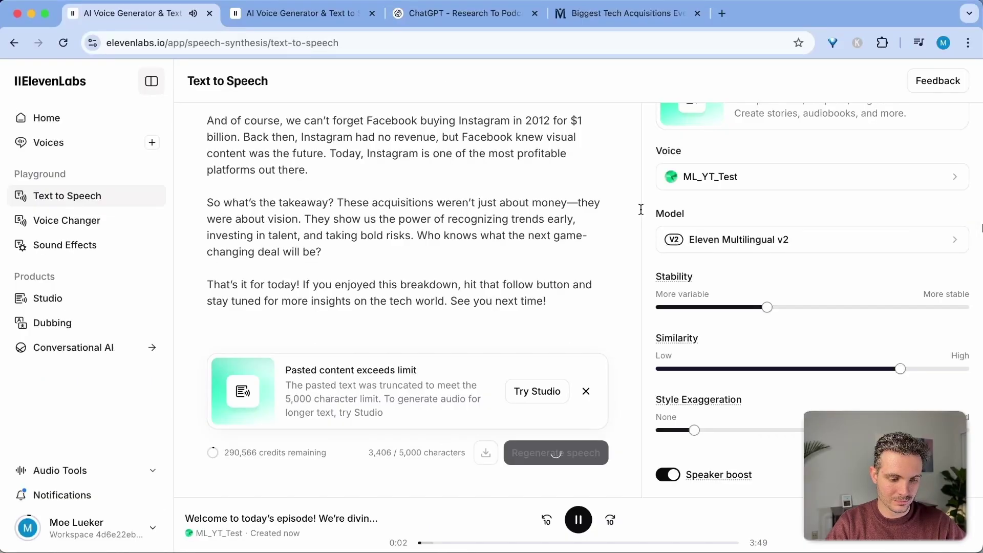
# - Play the ML_YT_Test podcast clip from the start and pause it at 0:16 of 3:49
pyautogui.scroll(15, 558, 240)
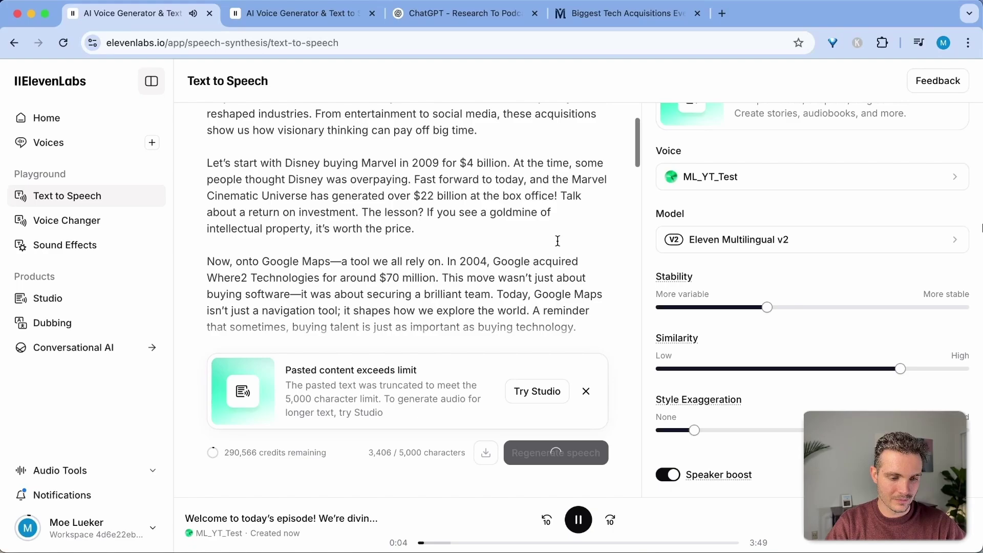
pyautogui.click(578, 520)
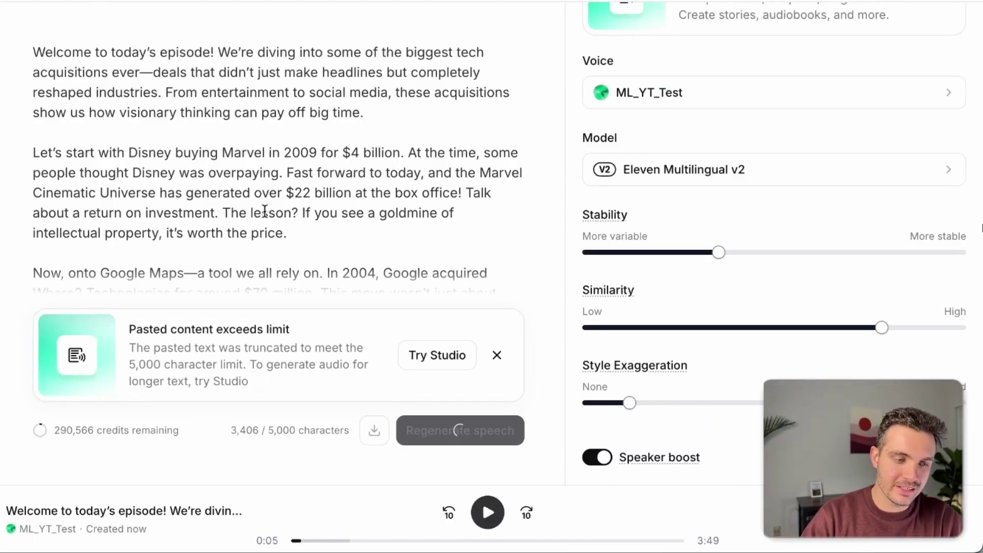
pyautogui.moveTo(34, 51); pyautogui.dragTo(376, 135)
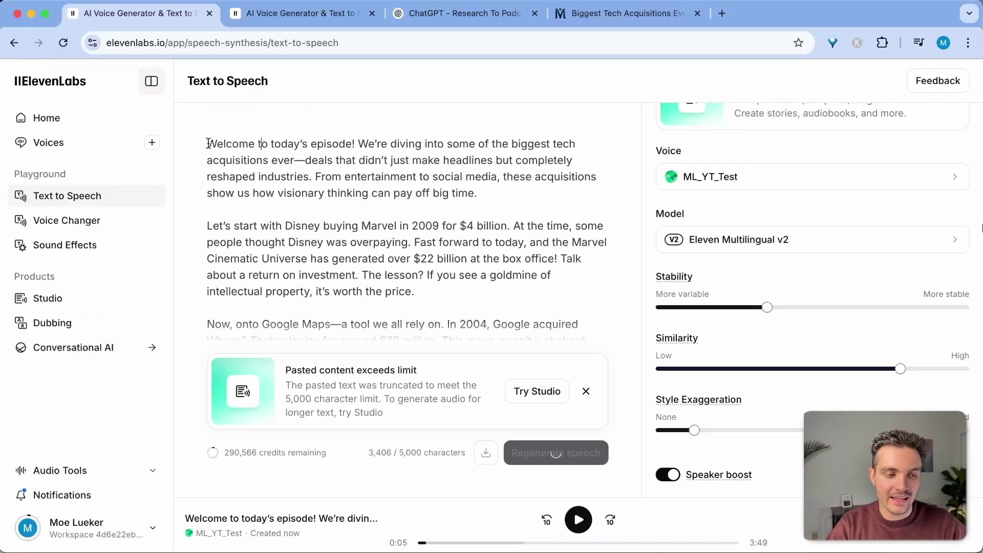
pyautogui.moveTo(36, 51); pyautogui.dragTo(381, 63)
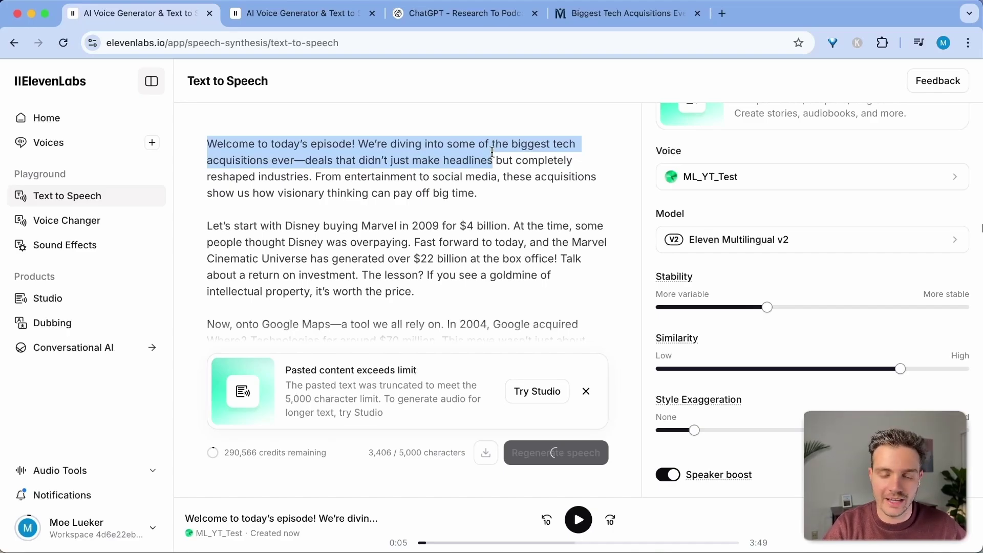
pyautogui.click(579, 521)
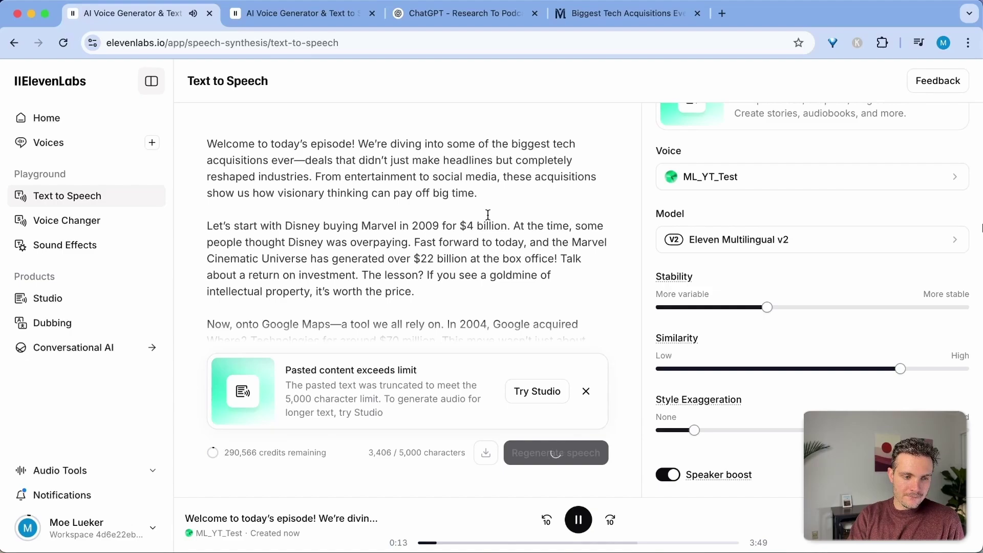
pyautogui.click(579, 520)
pyautogui.moveTo(262, 259); pyautogui.dragTo(554, 275)
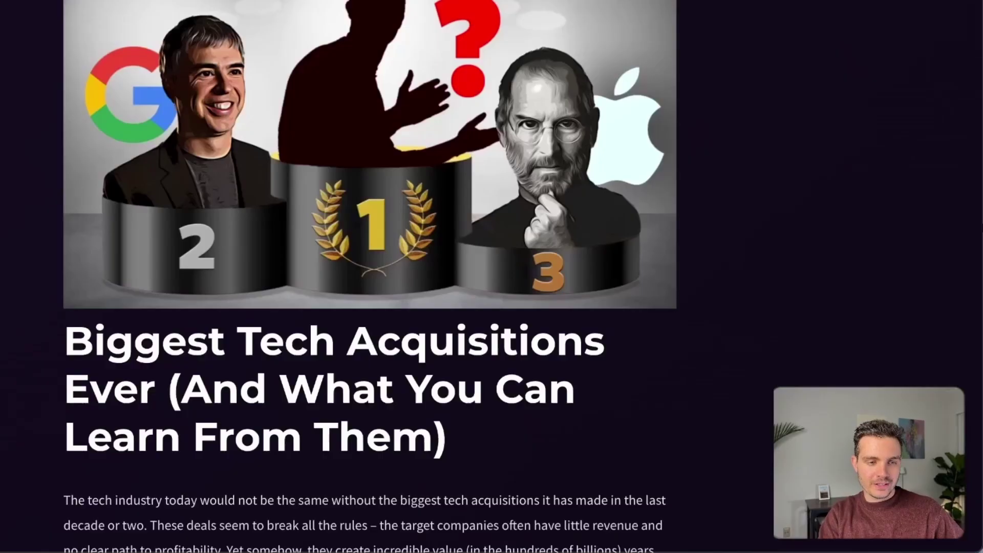
# - Scroll down through the podcast script in ElevenLabs, highlighting passages
pyautogui.scroll(-15, 281, 312)
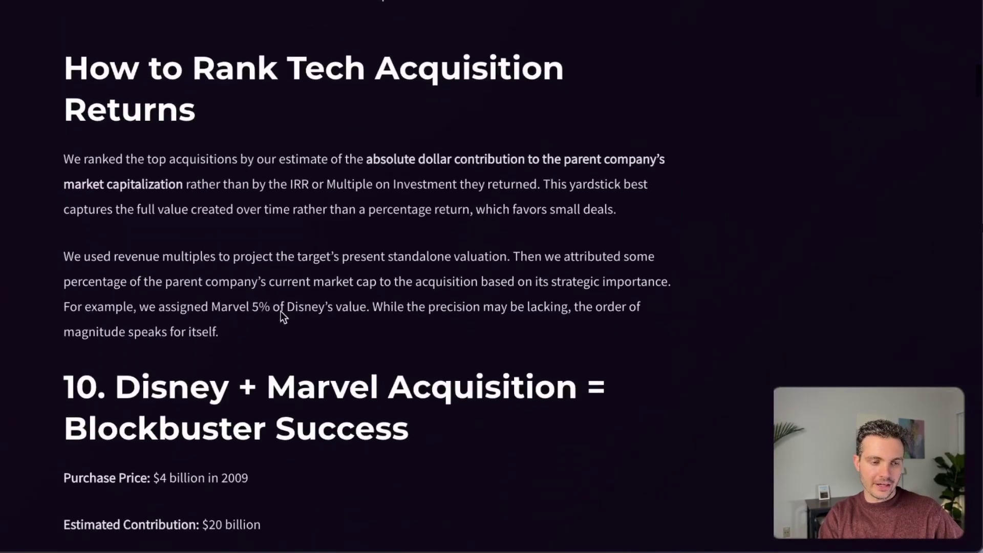
pyautogui.moveTo(131, 346); pyautogui.dragTo(386, 439)
pyautogui.scroll(-10, 394, 439)
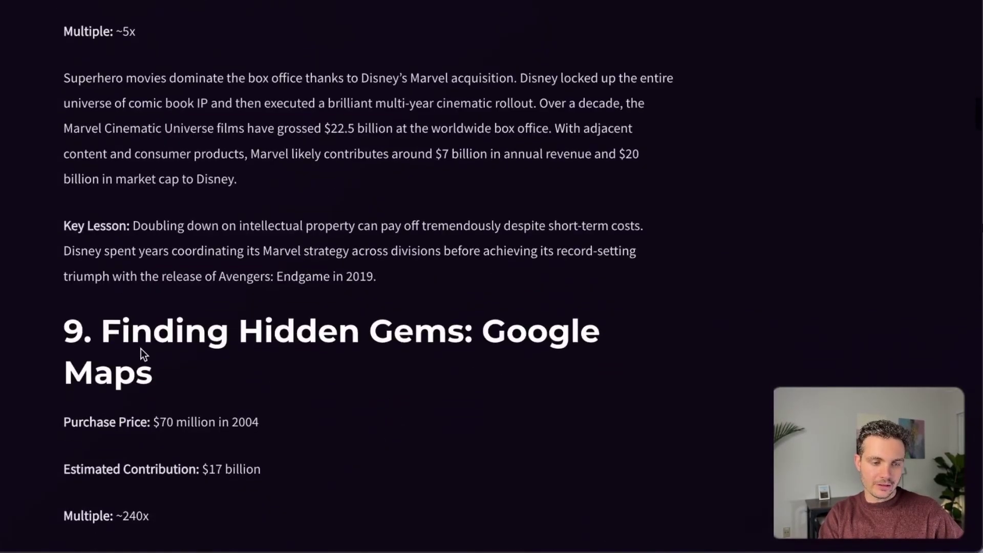
pyautogui.moveTo(122, 336); pyautogui.dragTo(263, 470)
pyautogui.scroll(-5, 518, 470)
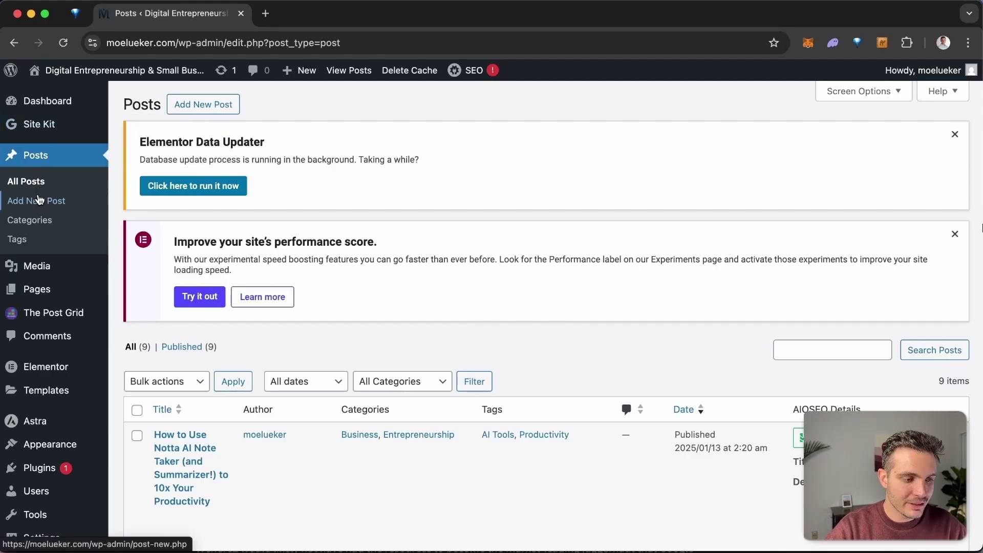
# - Open the Biggest Tech Acquisitions post from All Posts and add an empty block after the intro
pyautogui.click(43, 162)
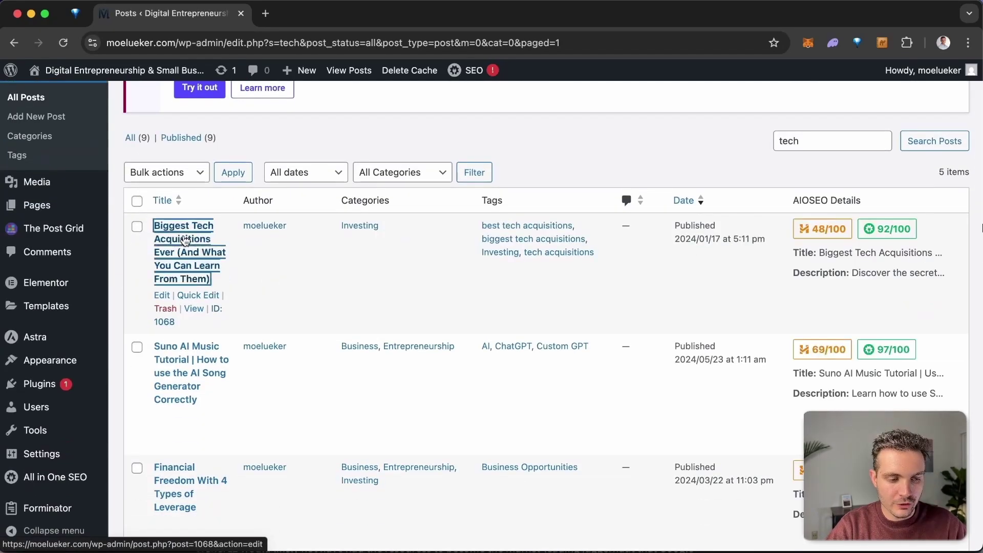
pyautogui.click(186, 240)
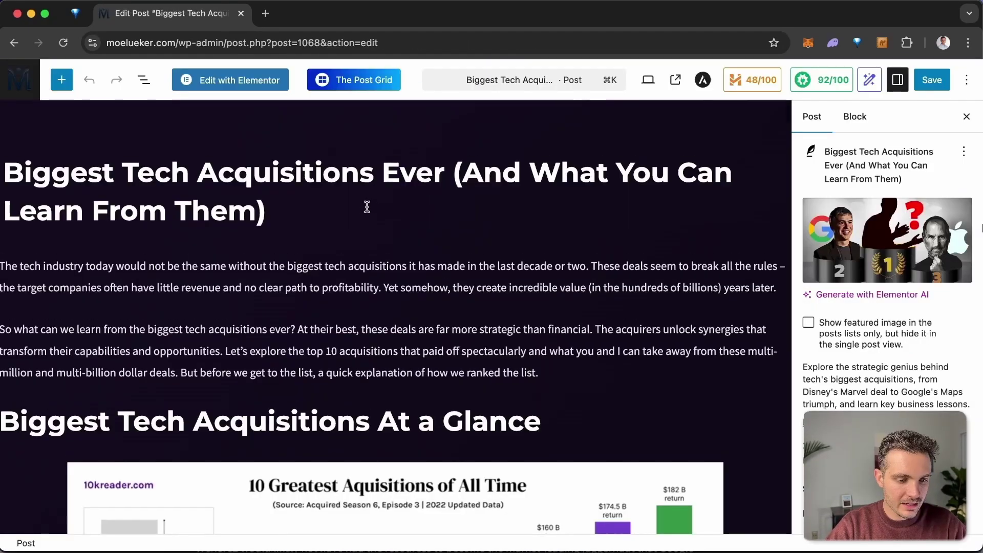
pyautogui.scroll(-3, 366, 207)
pyautogui.click(570, 281)
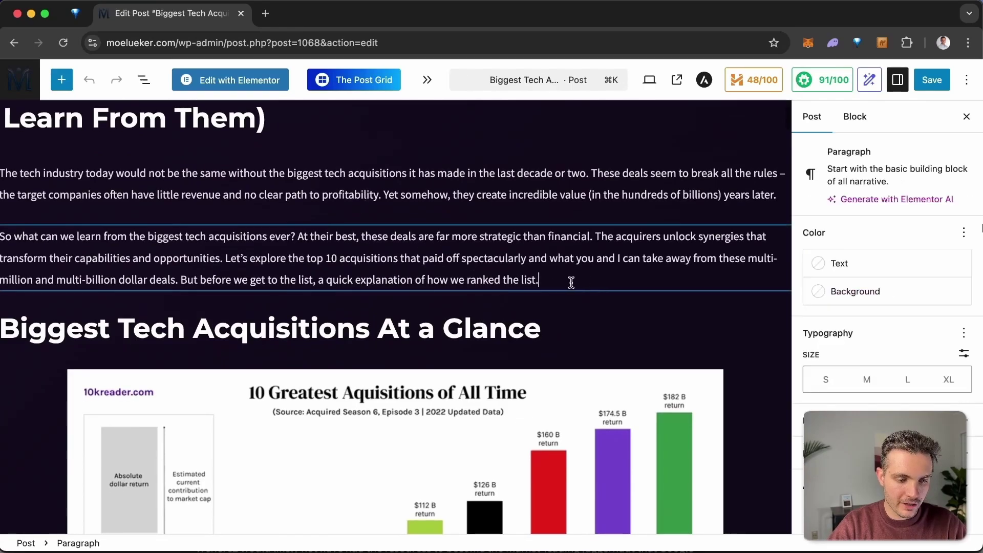
pyautogui.press('Return')
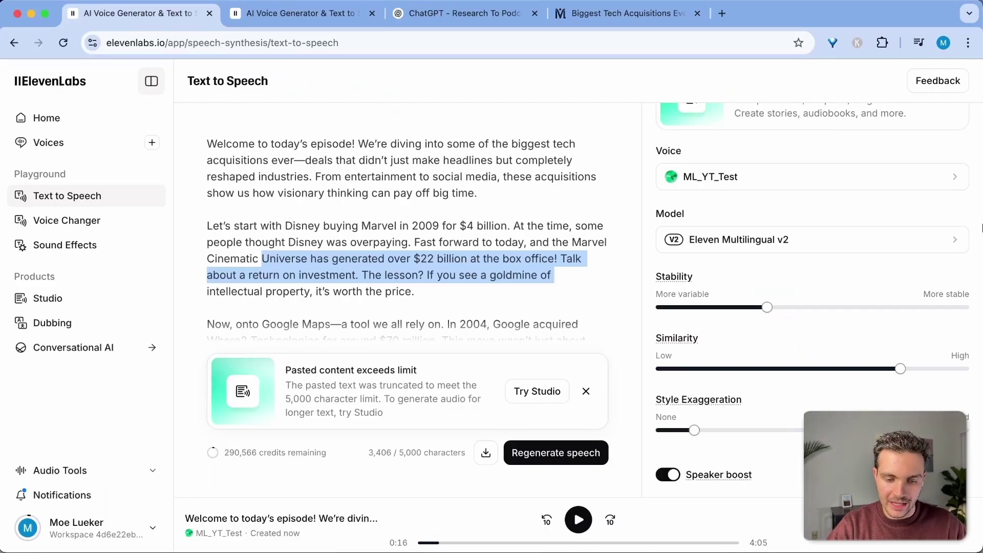
# - Insert an Audio block with /au, upload the podcast MP3, and save the post
pyautogui.click(982, 228)
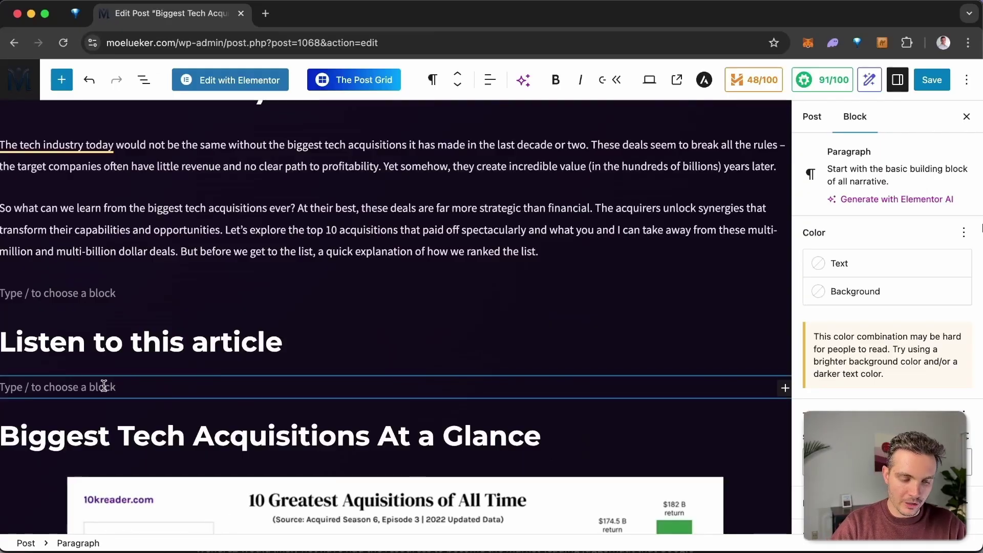
pyautogui.write('/')
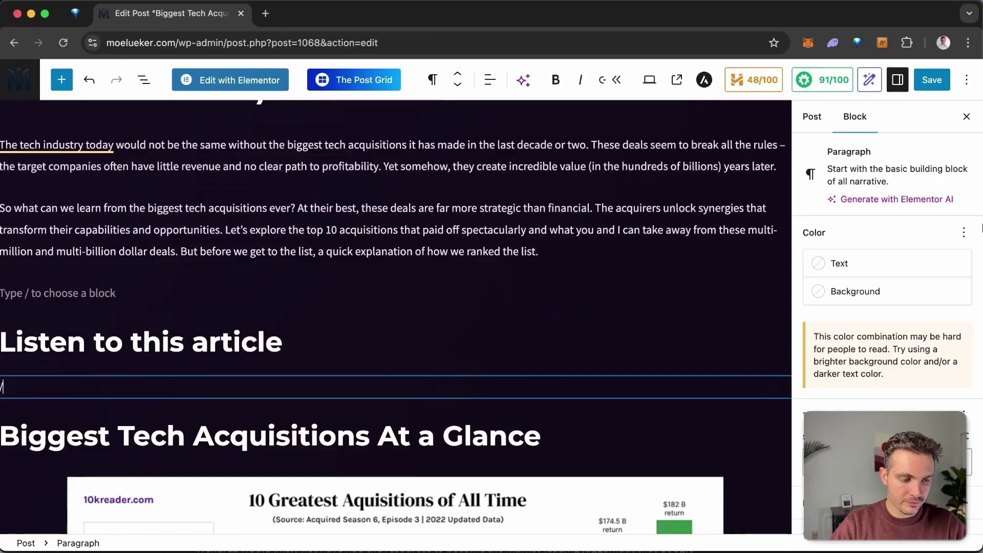
pyautogui.write('au')
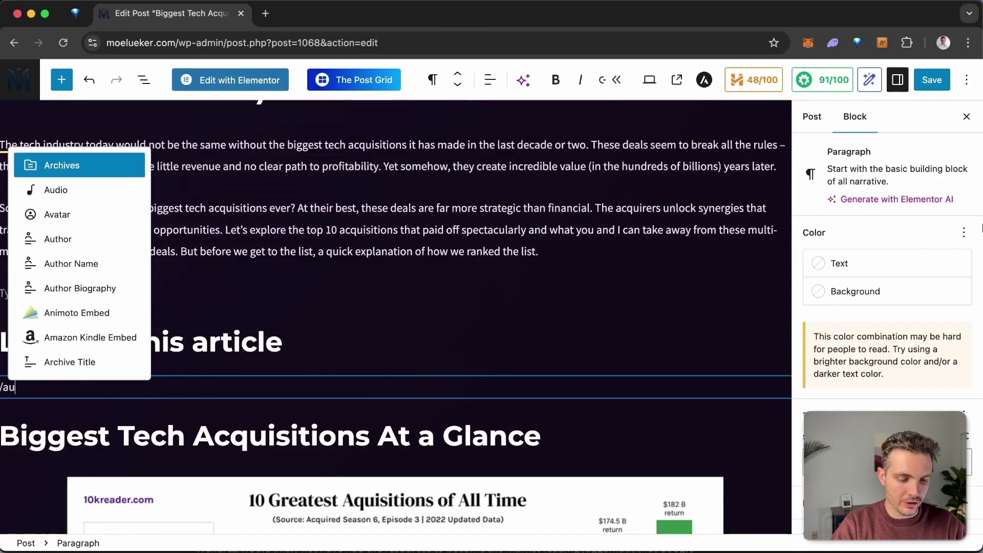
pyautogui.press('Return')
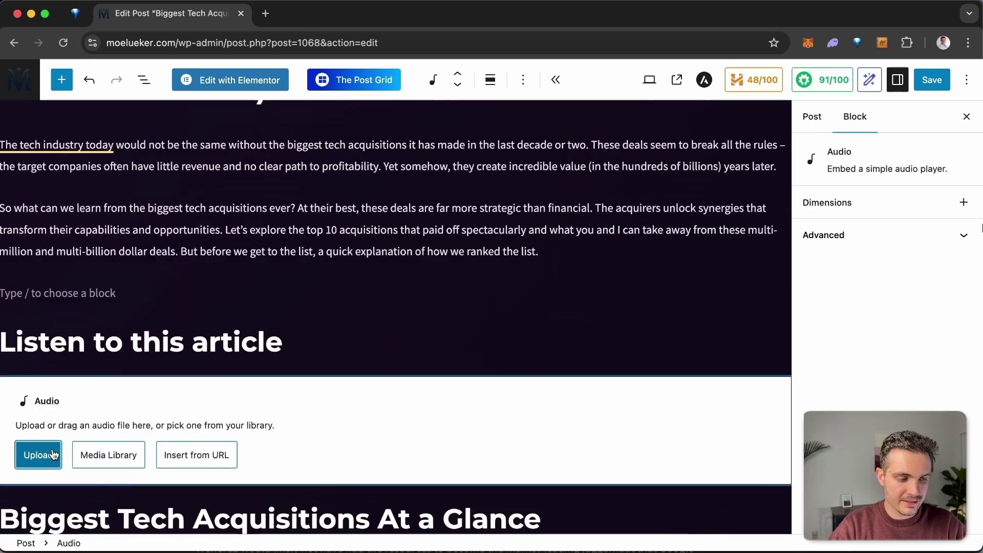
pyautogui.click(38, 455)
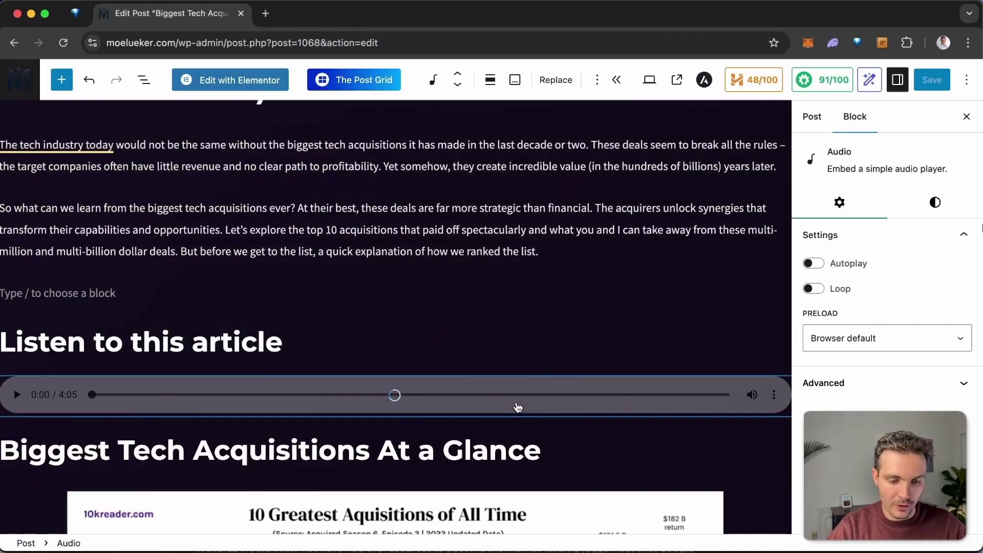
pyautogui.press('super+s')
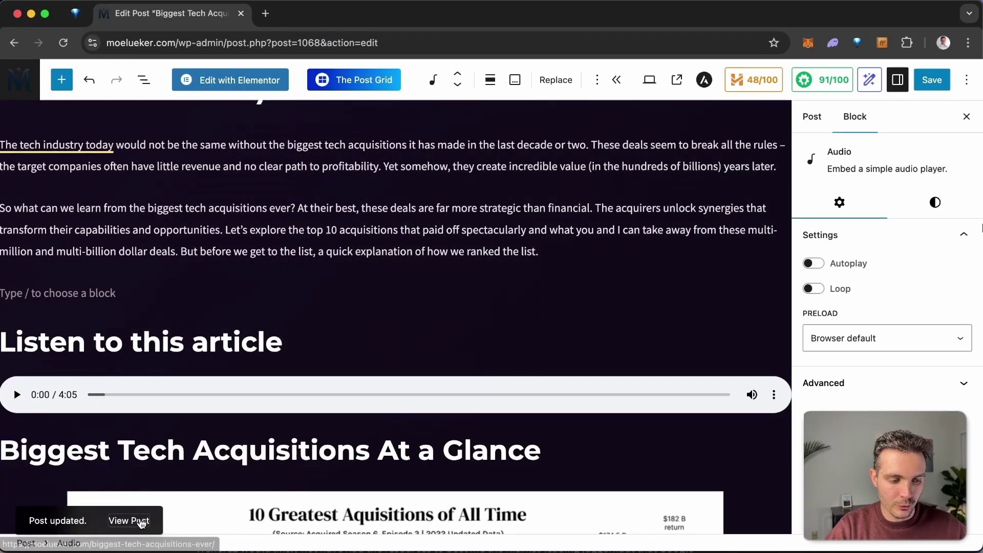
# - View the published post and play its embedded podcast audio player
pyautogui.click(141, 522)
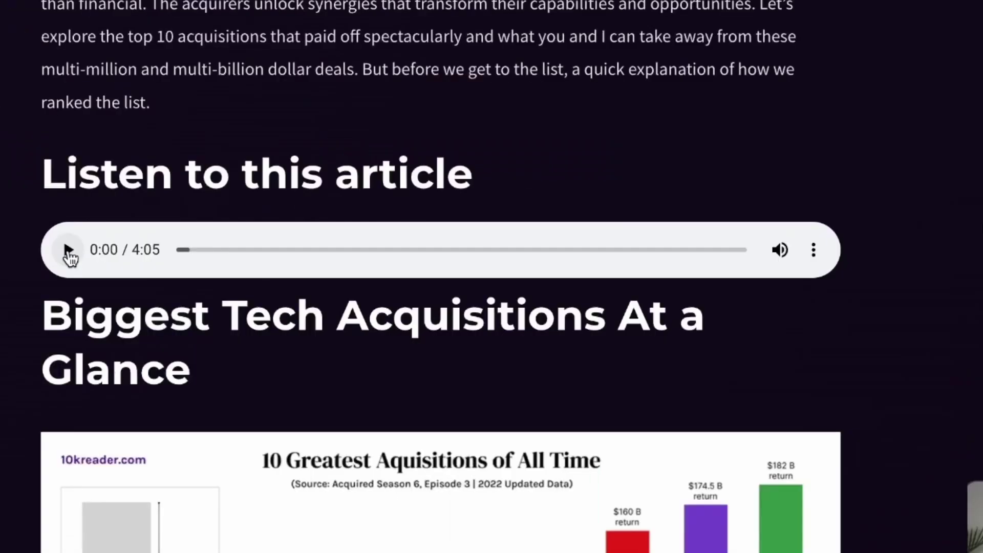
pyautogui.click(68, 251)
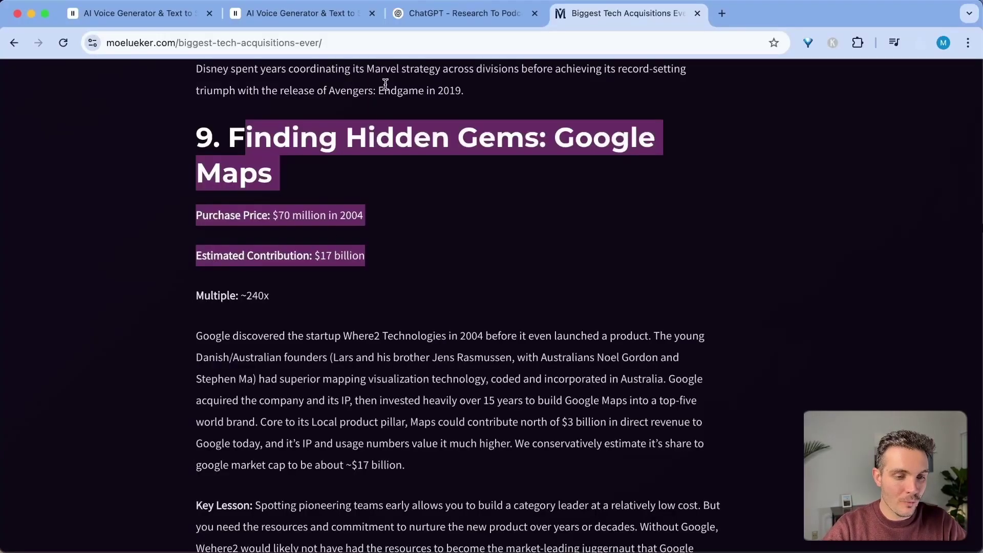
# - Return to the Text to Speech tab with the podcast script and dismiss the paste-limit notice
pyautogui.click(313, 13)
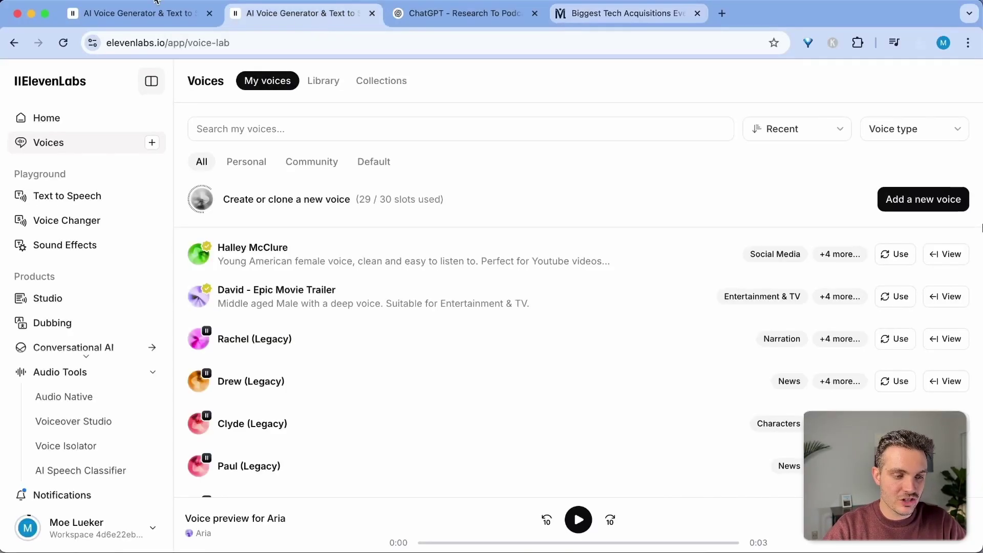
pyautogui.click(149, 17)
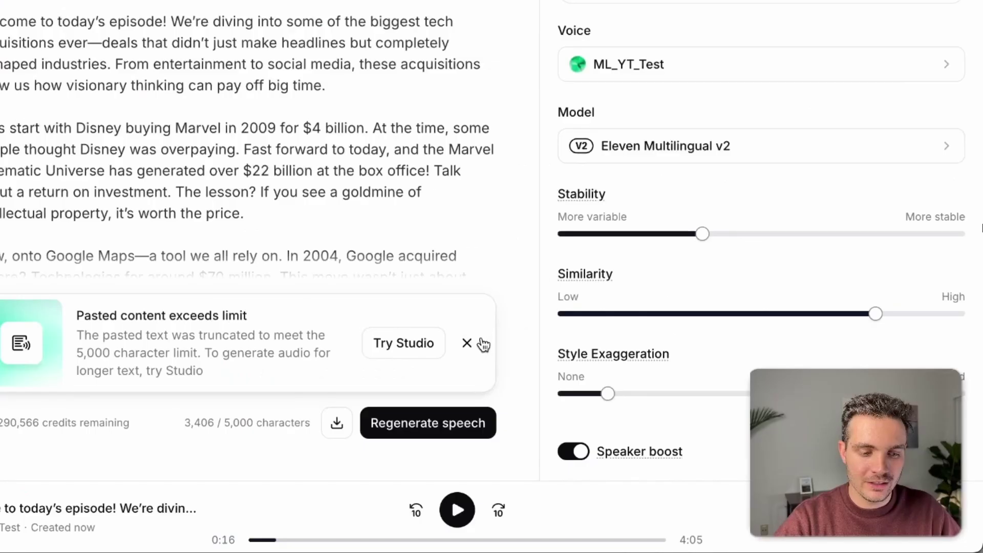
pyautogui.click(587, 391)
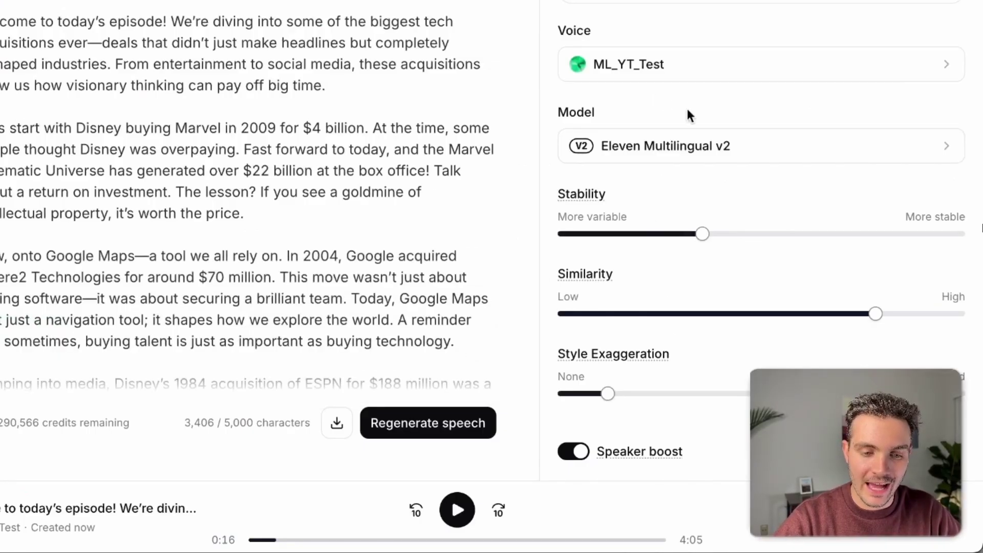
# - Regenerate the script with the Confident Old South African Woman voice, producing a 3:49 clip, then stop playback
pyautogui.click(643, 61)
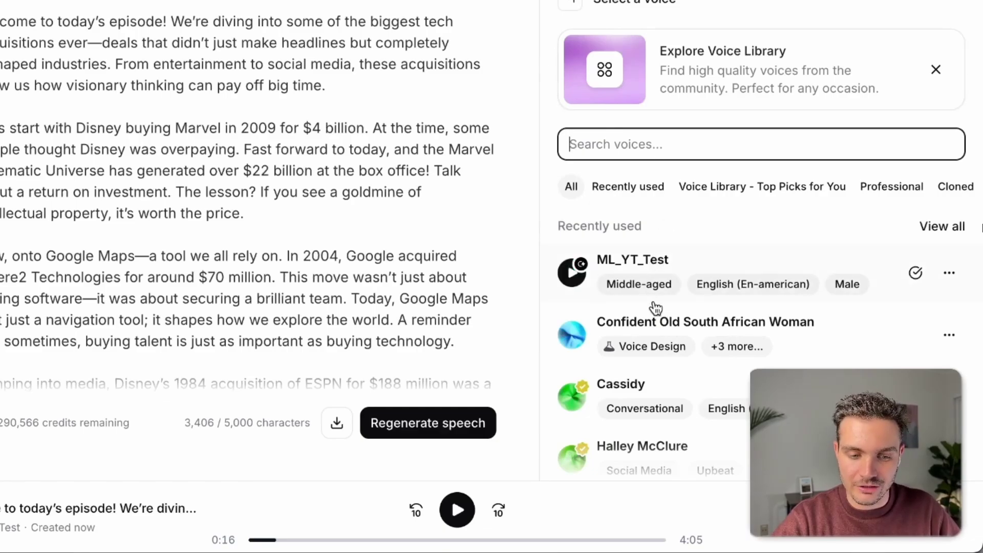
pyautogui.click(661, 322)
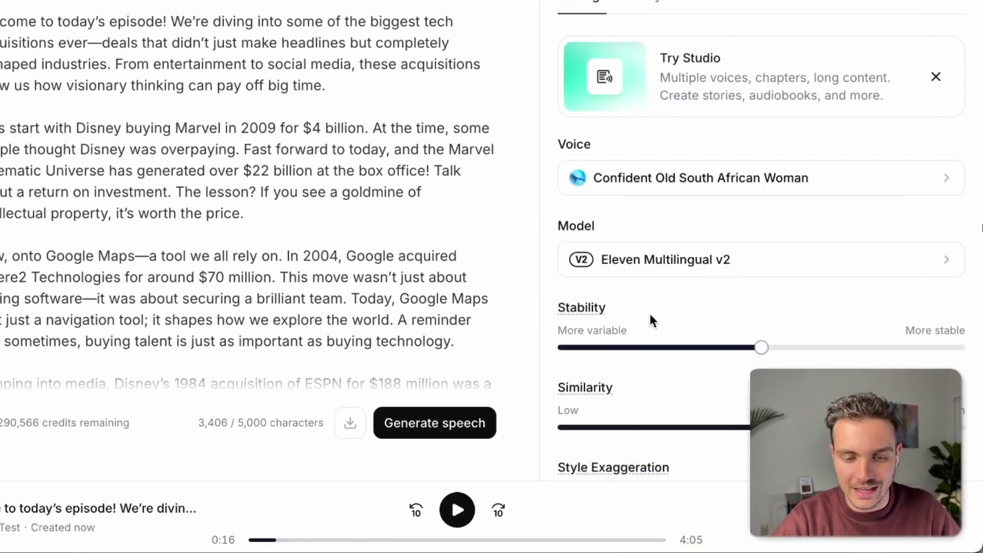
pyautogui.click(427, 428)
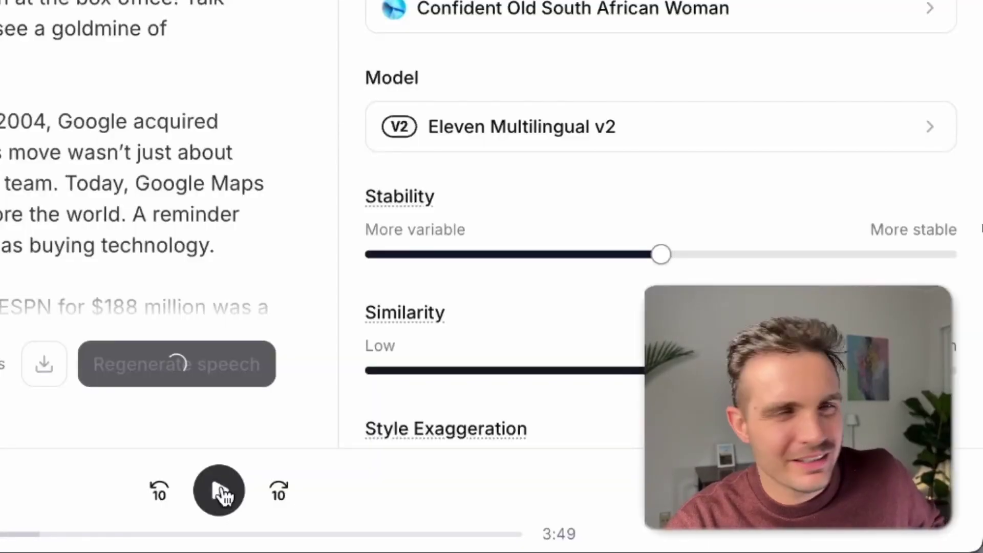
pyautogui.click(579, 520)
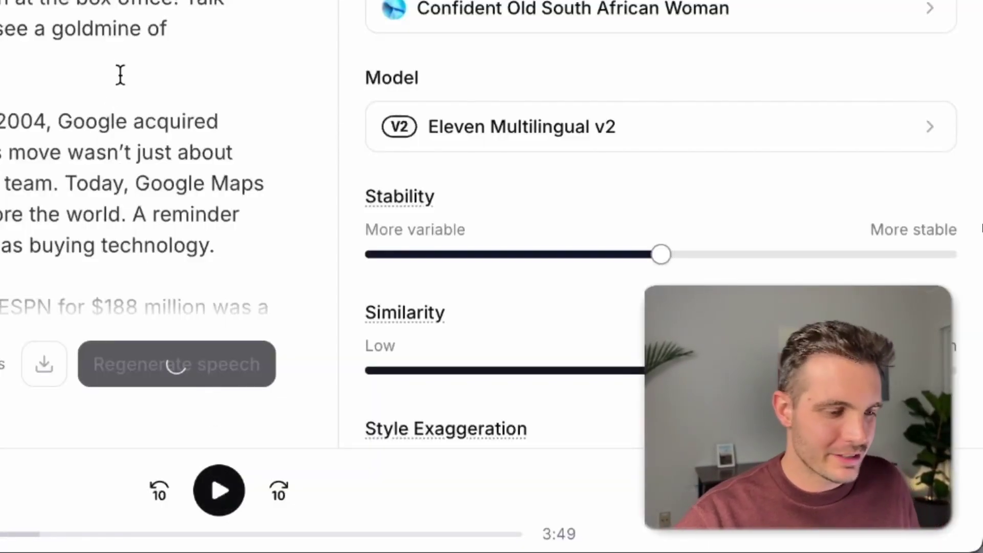